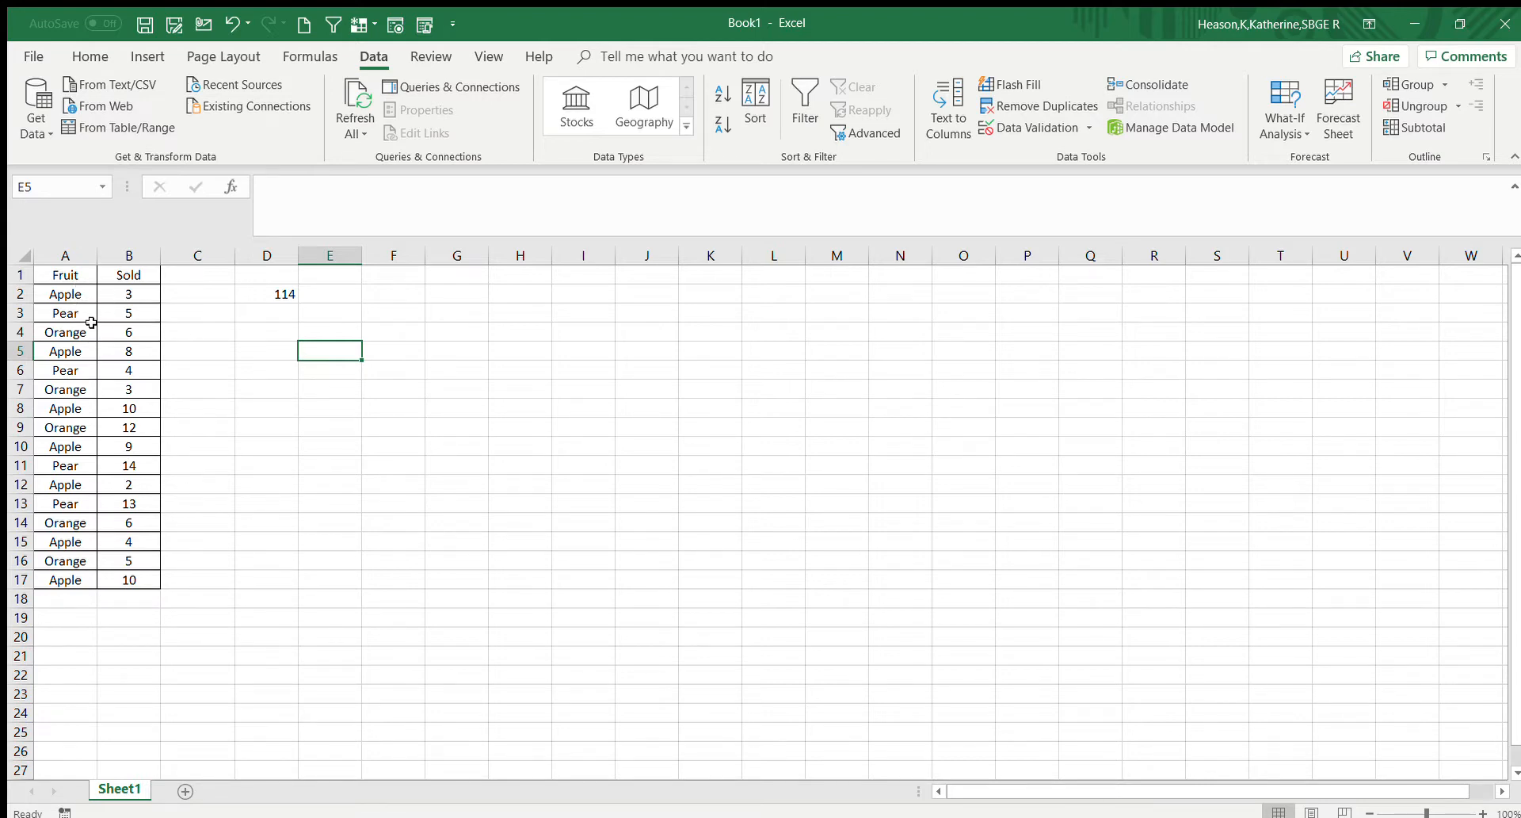
Examine the total formula in D2 and the fruit sales data in columns A and B
click(268, 297)
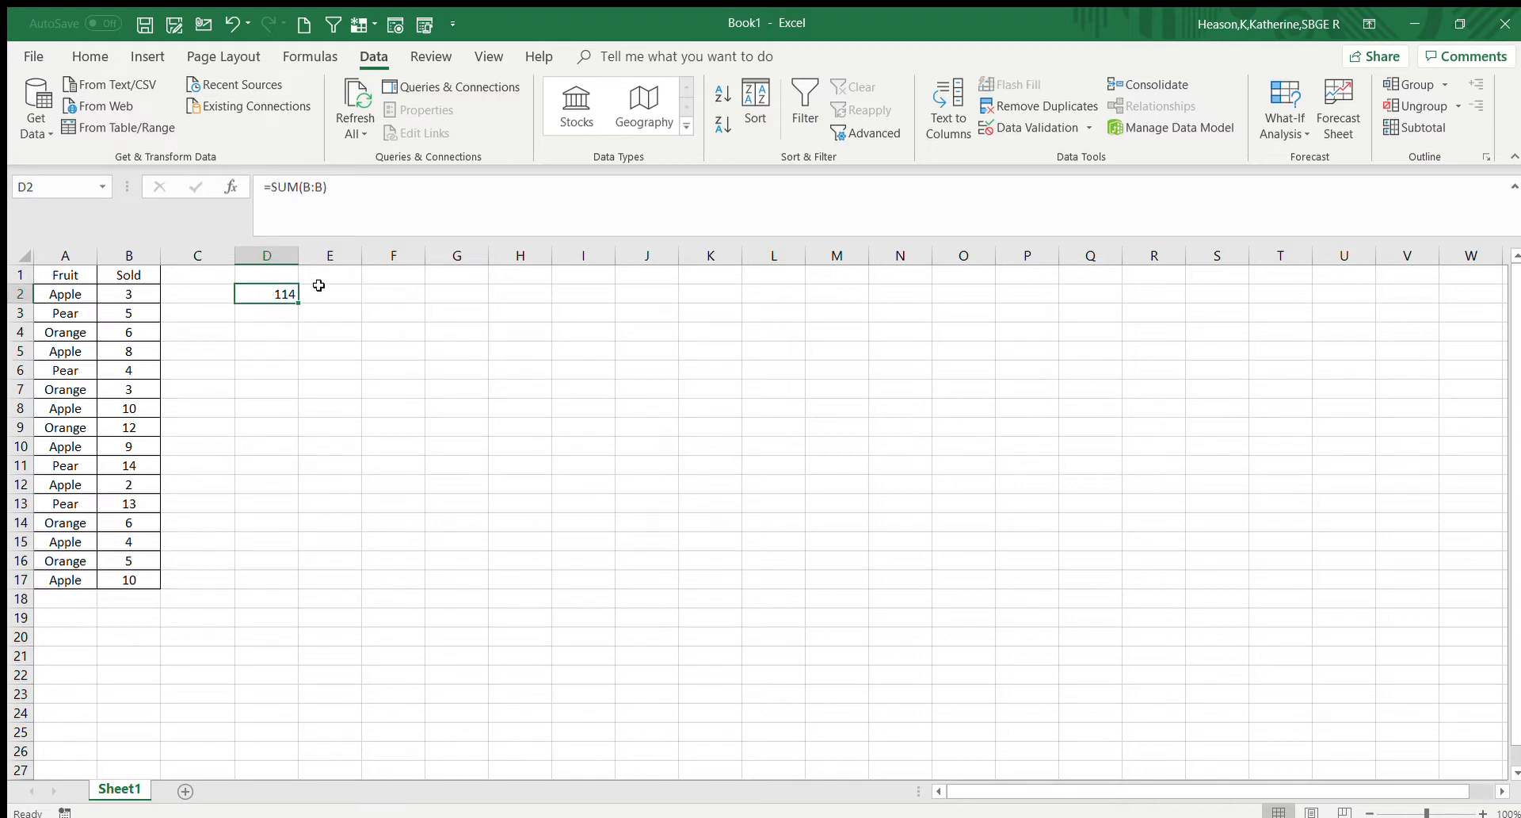
drag(126, 292, 121, 586)
click(128, 504)
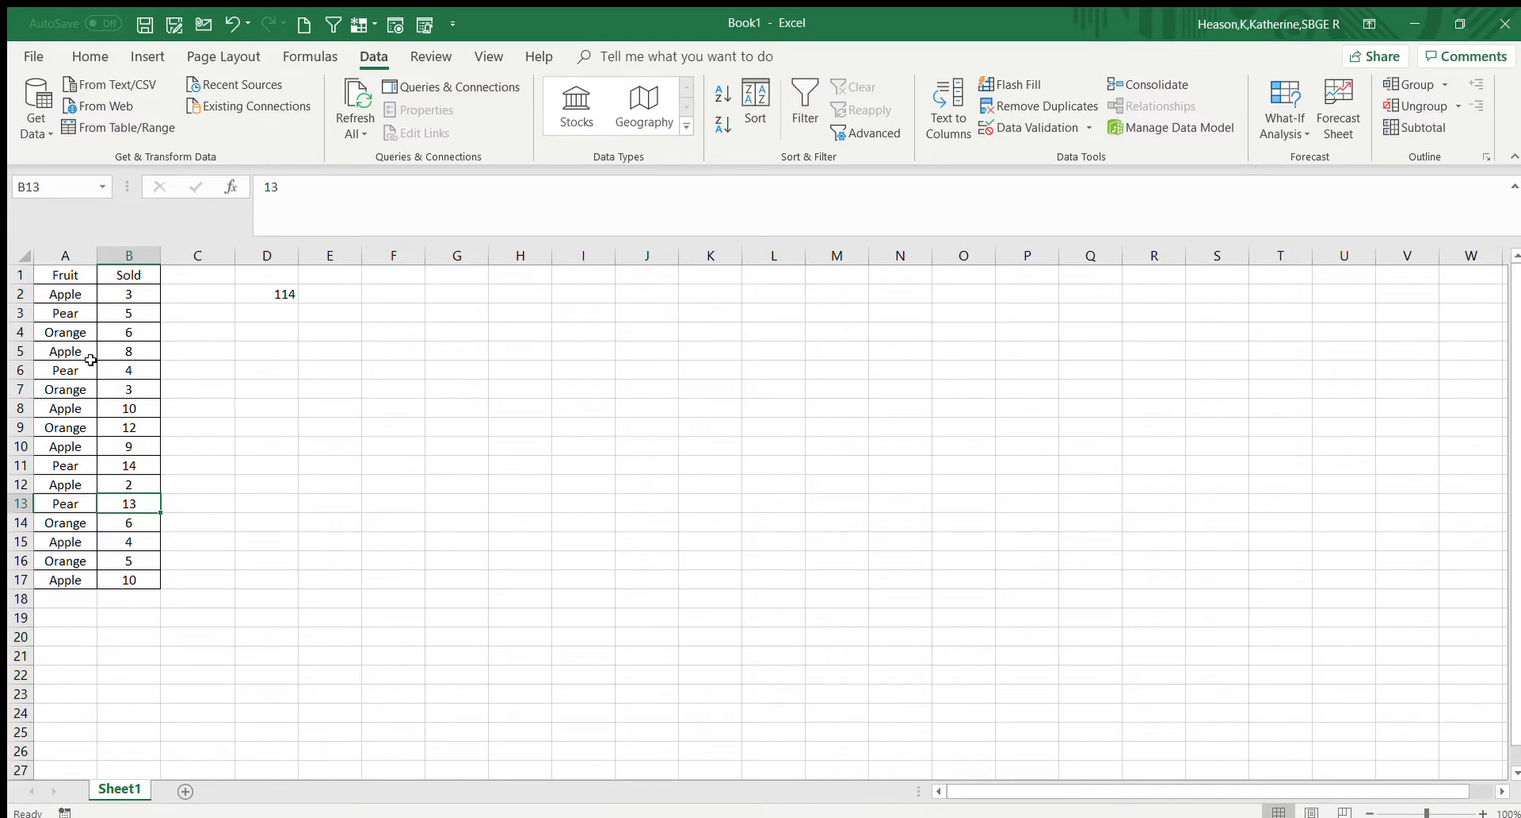
click(78, 295)
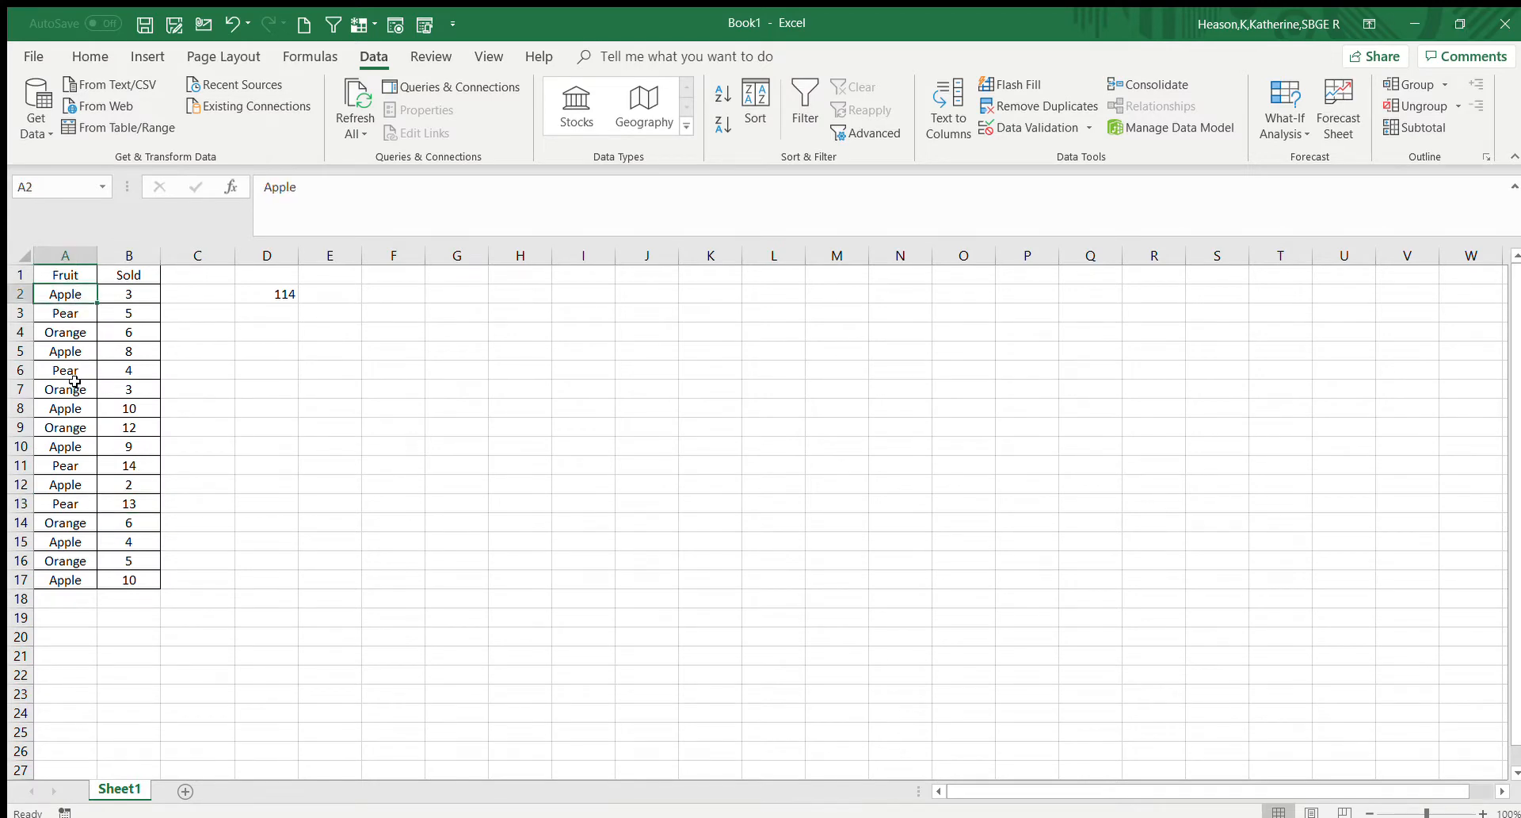
click(74, 314)
click(74, 327)
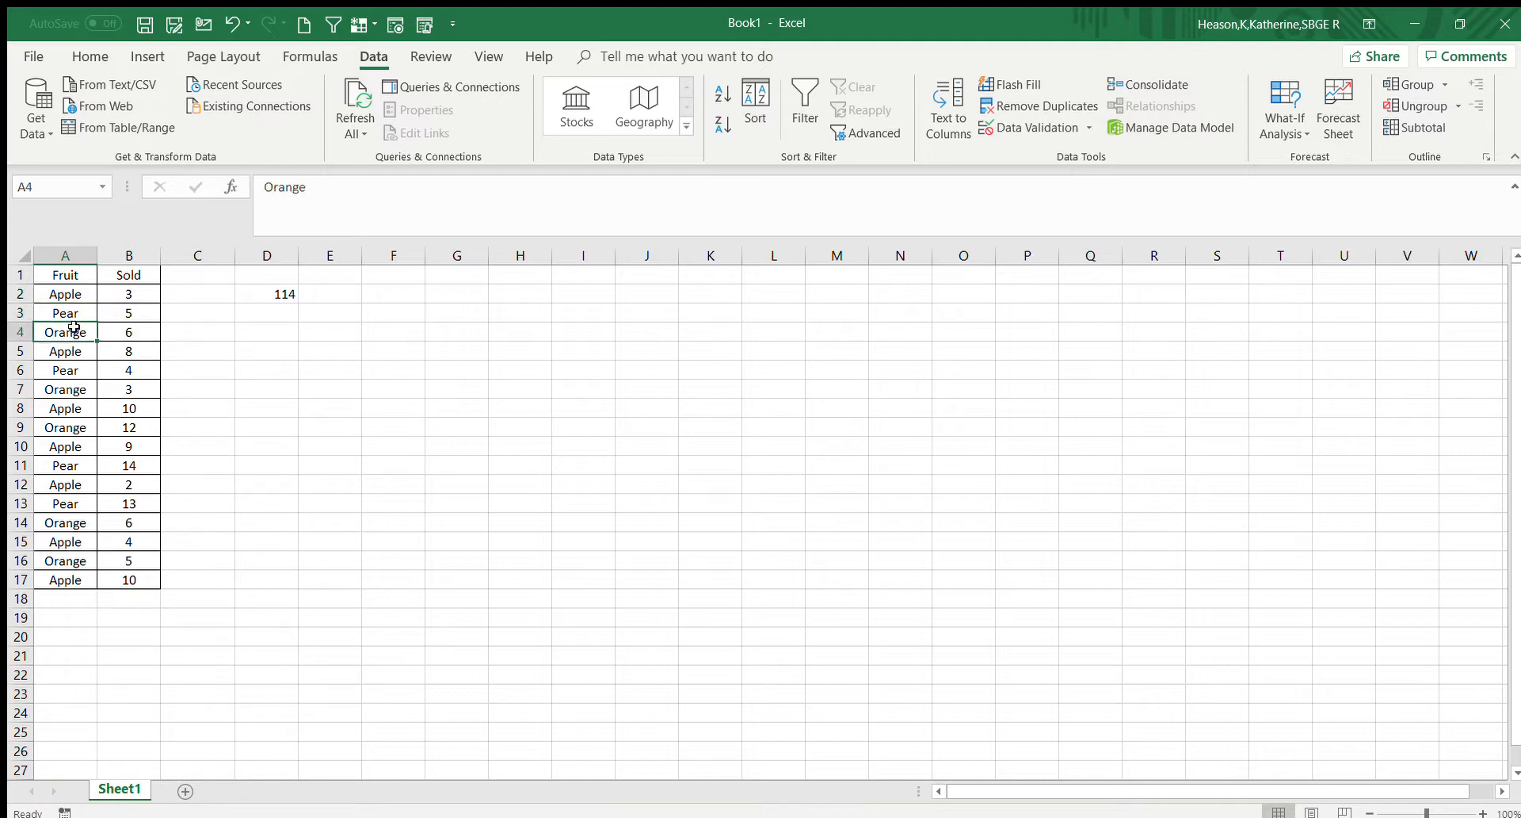
Add filters to the header row and filter the Fruit column to show only Apple
click(75, 273)
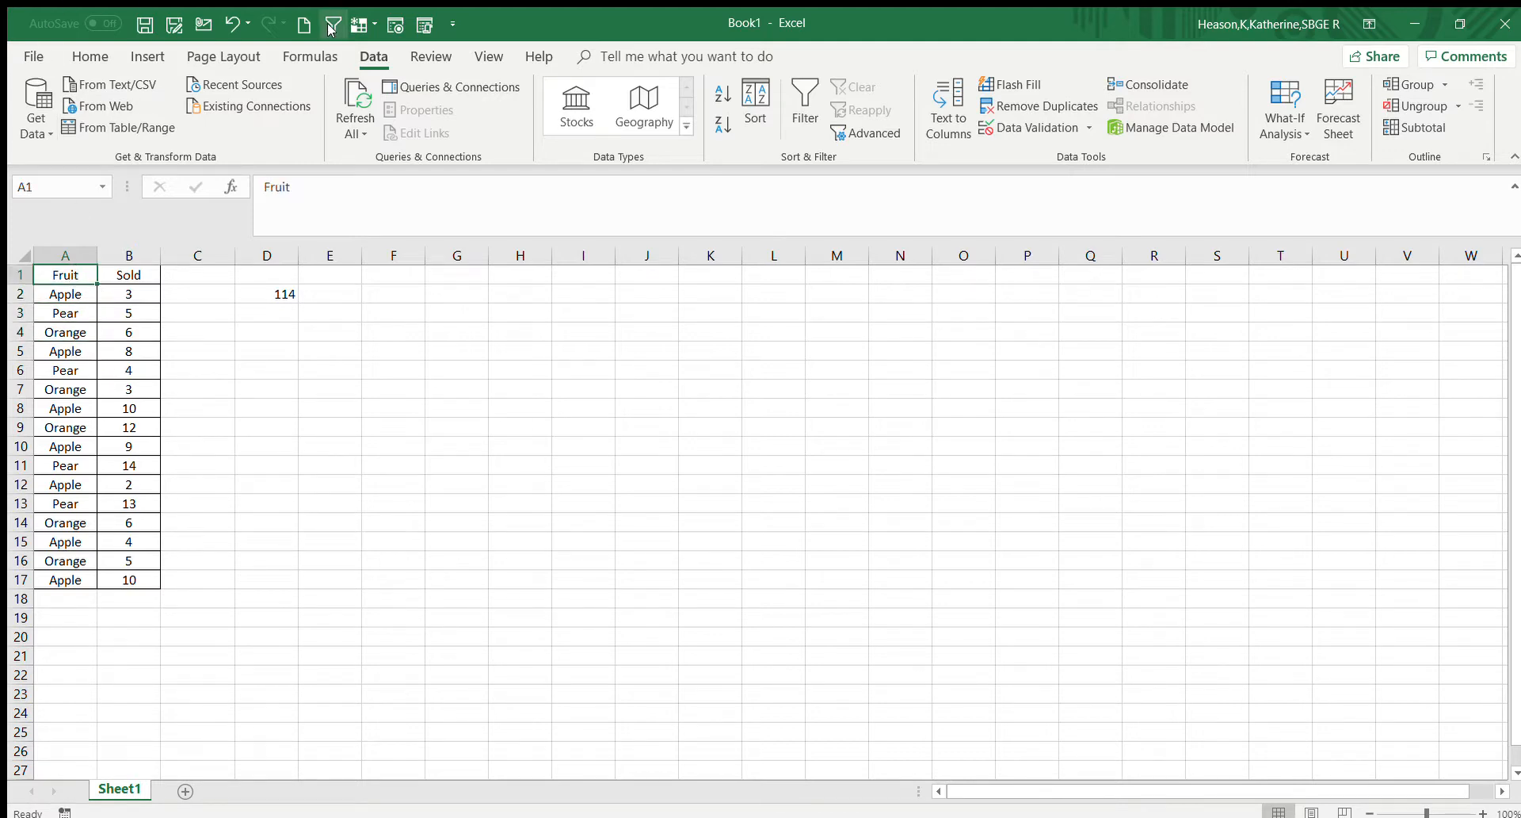
click(804, 110)
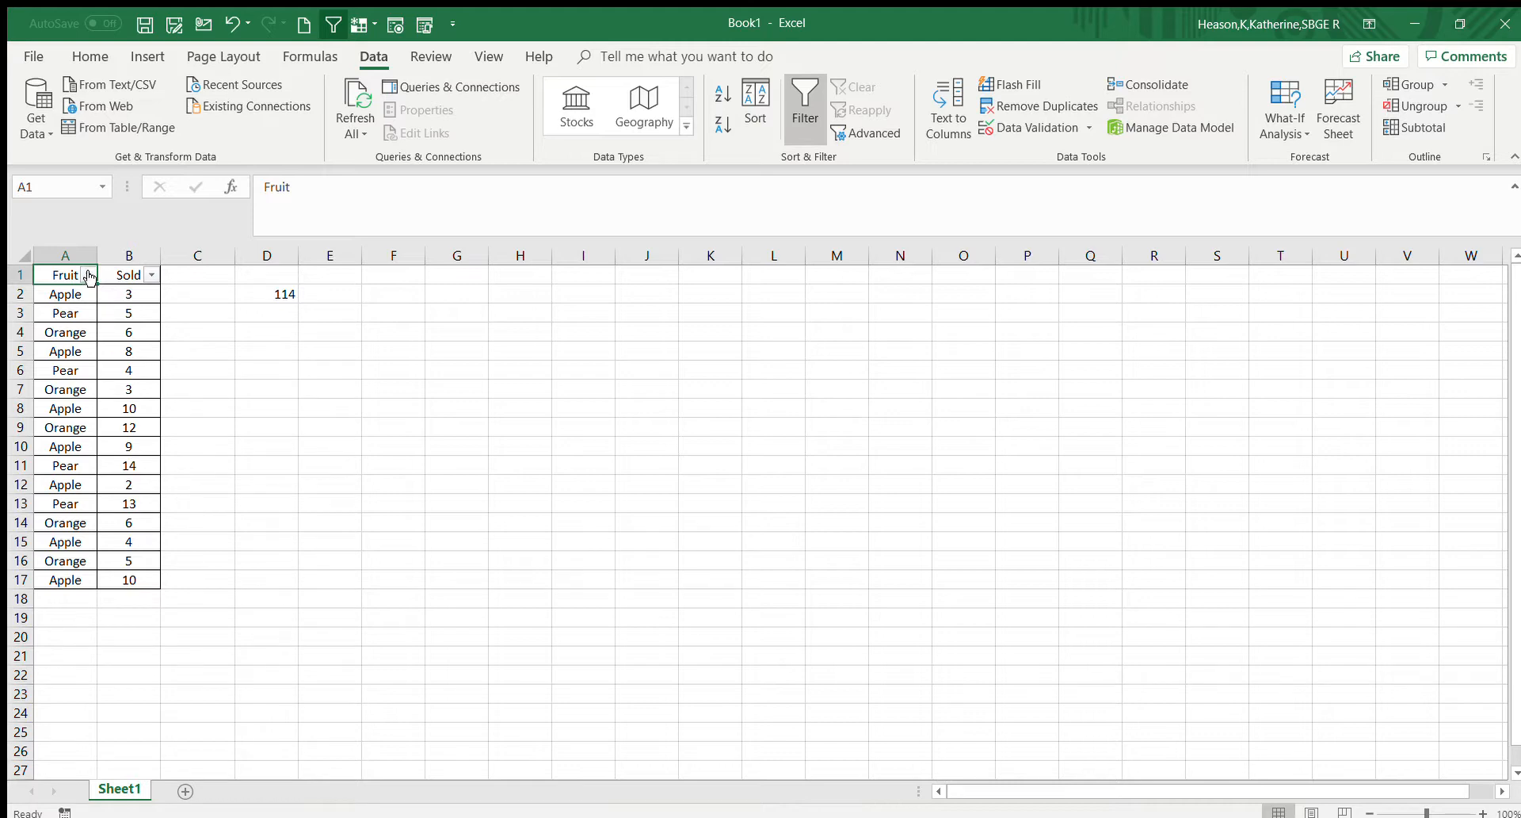
click(37, 467)
click(145, 644)
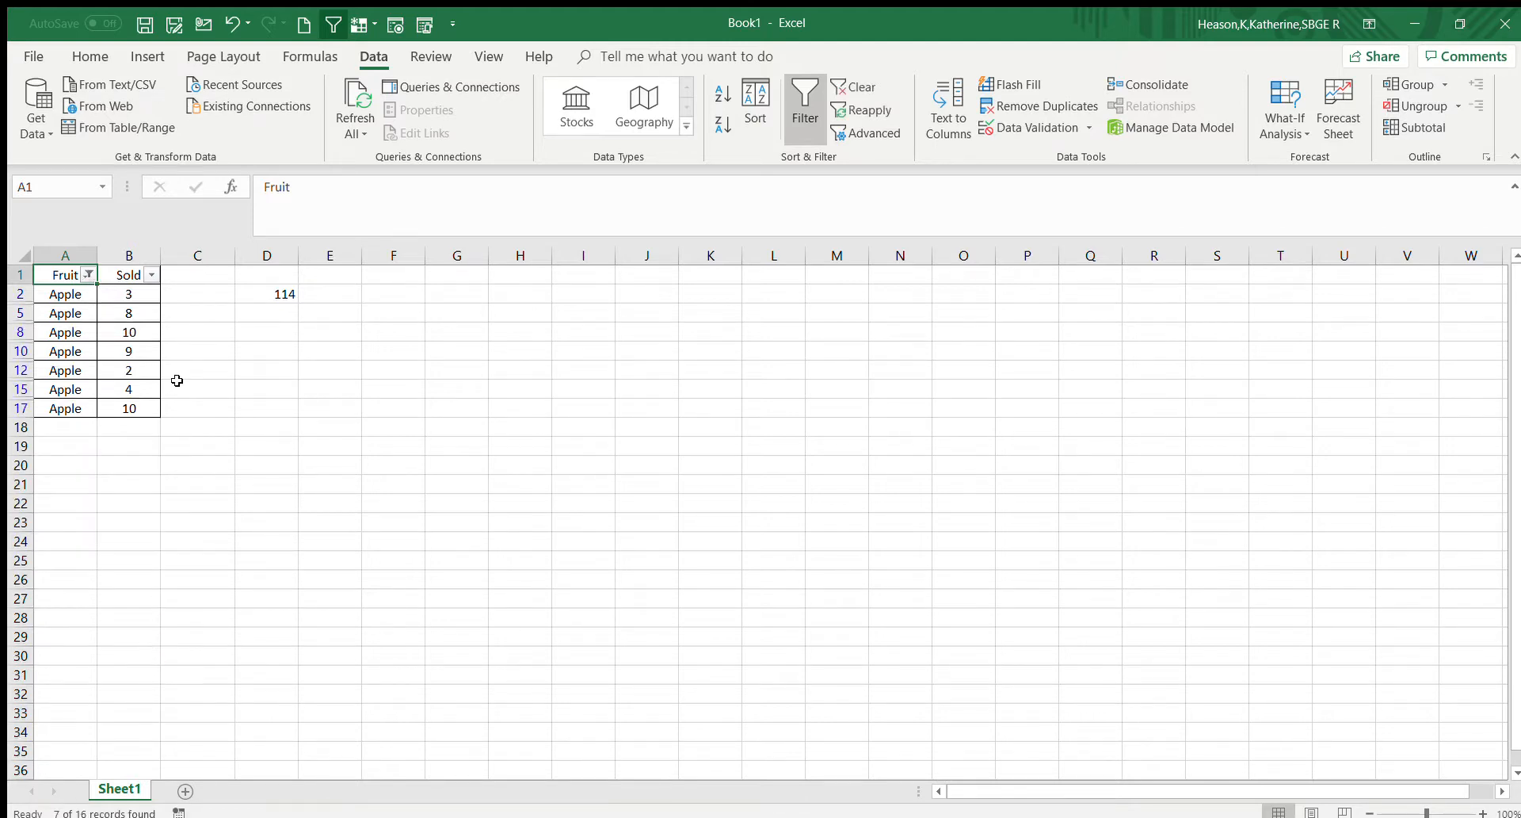
Check the sum of the filtered Sold values, and enter Apple in E8 with 46 in F8
drag(139, 293, 131, 406)
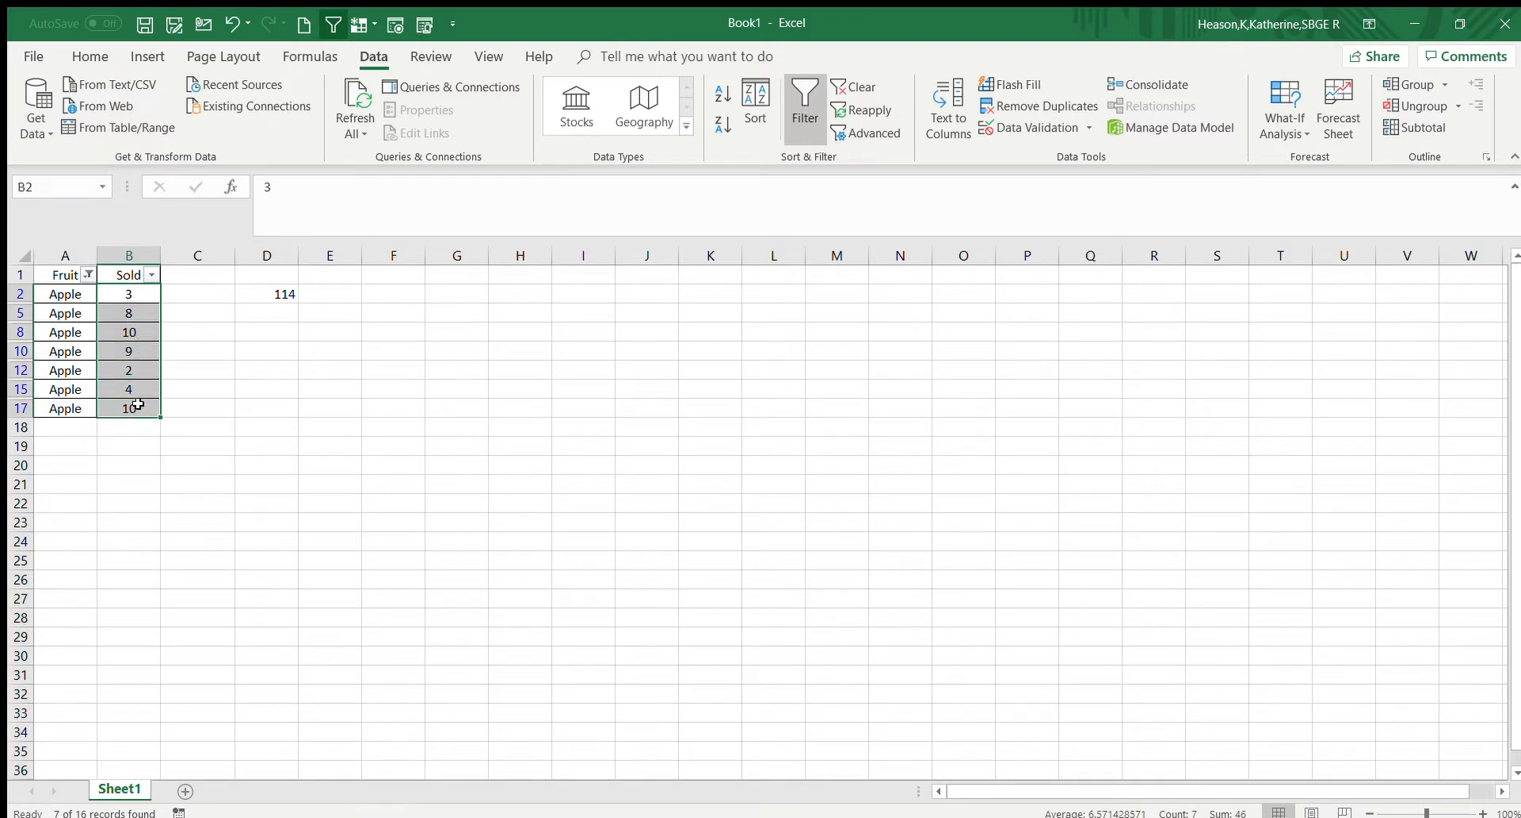
click(135, 256)
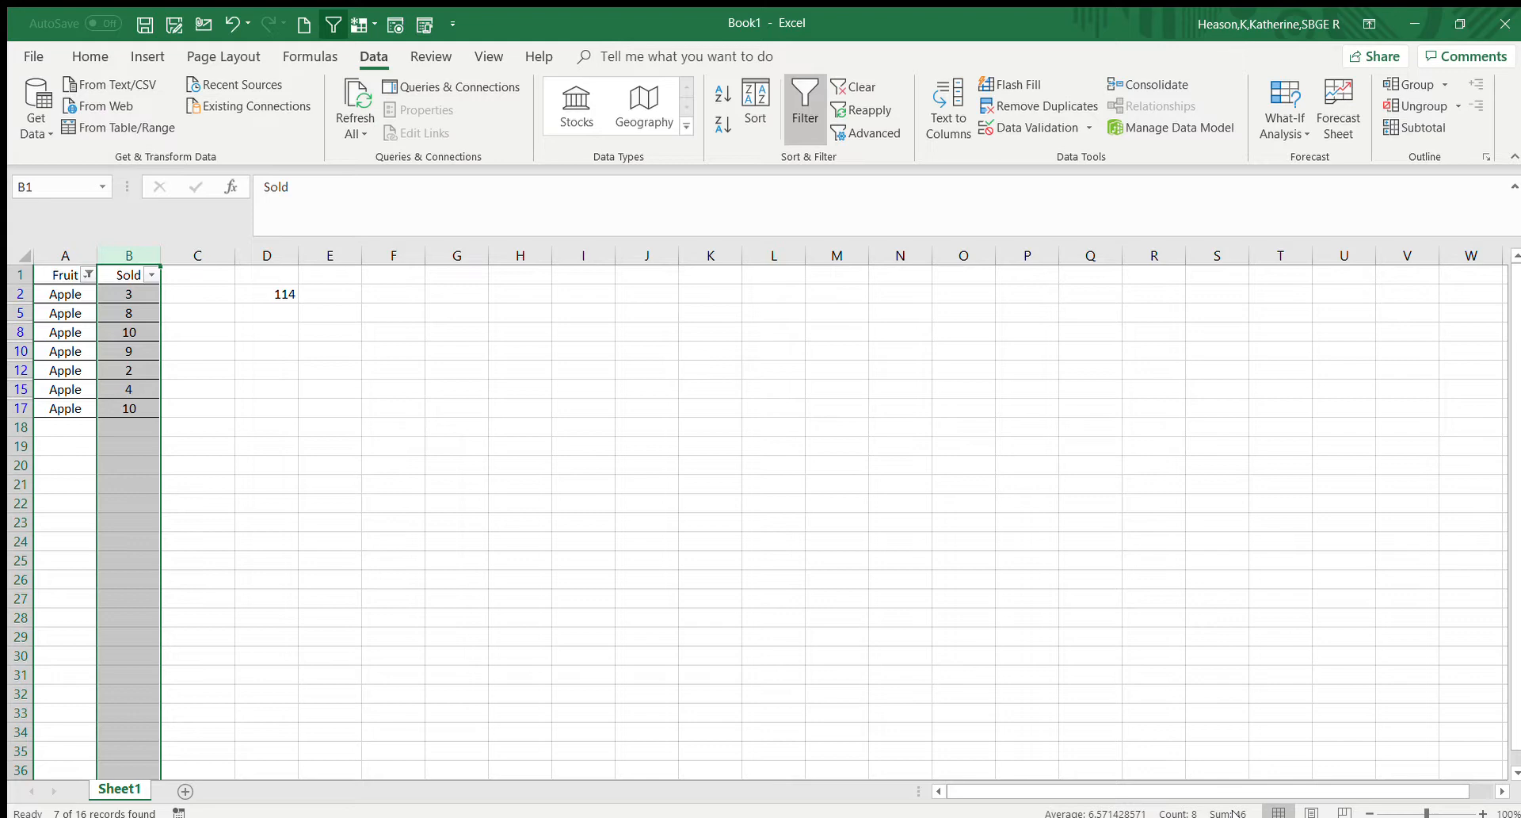
click(328, 328)
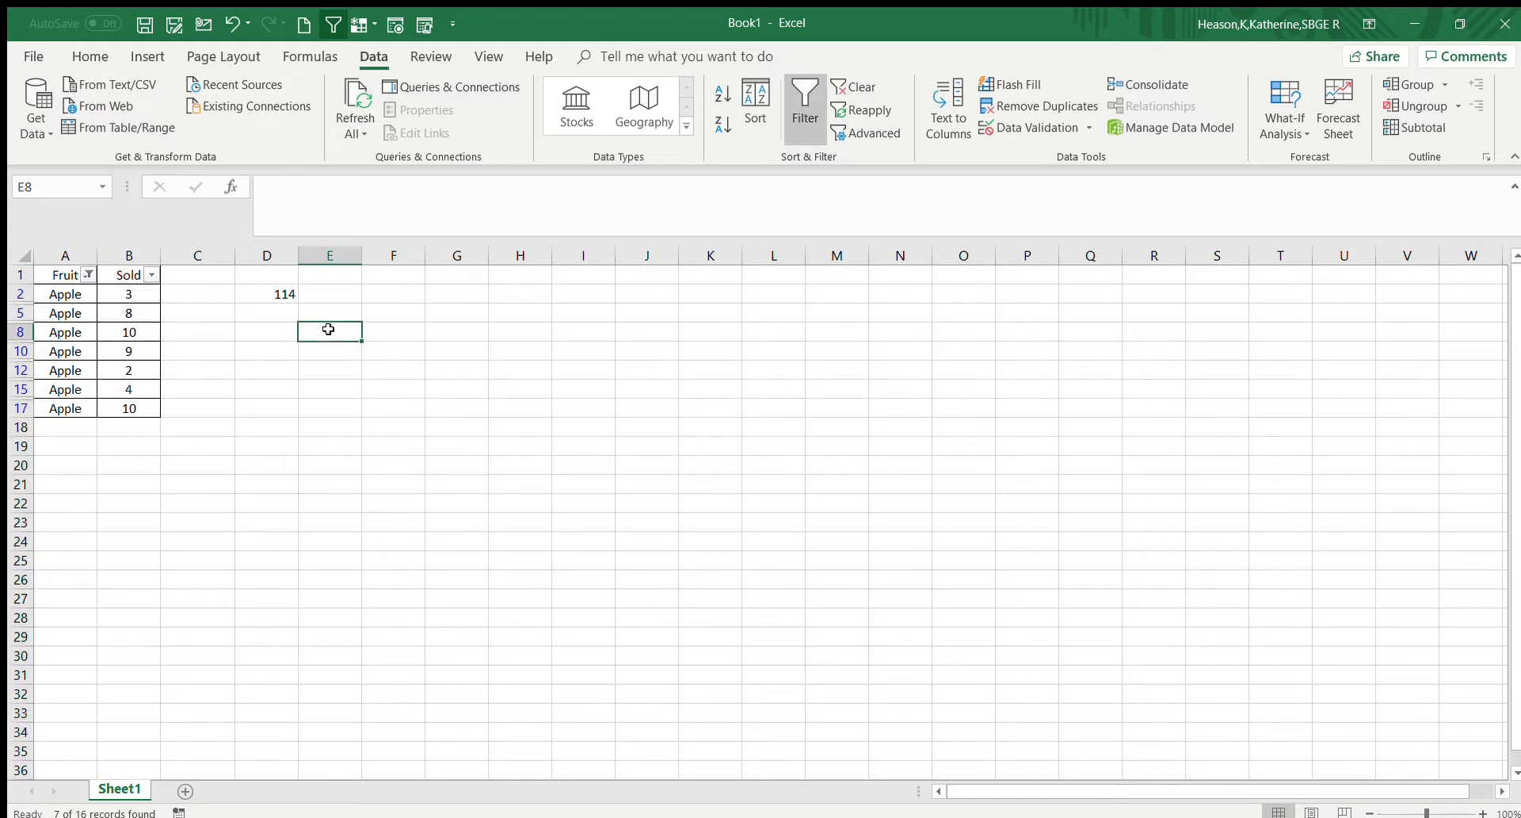
text(Apple)
key(Tab)
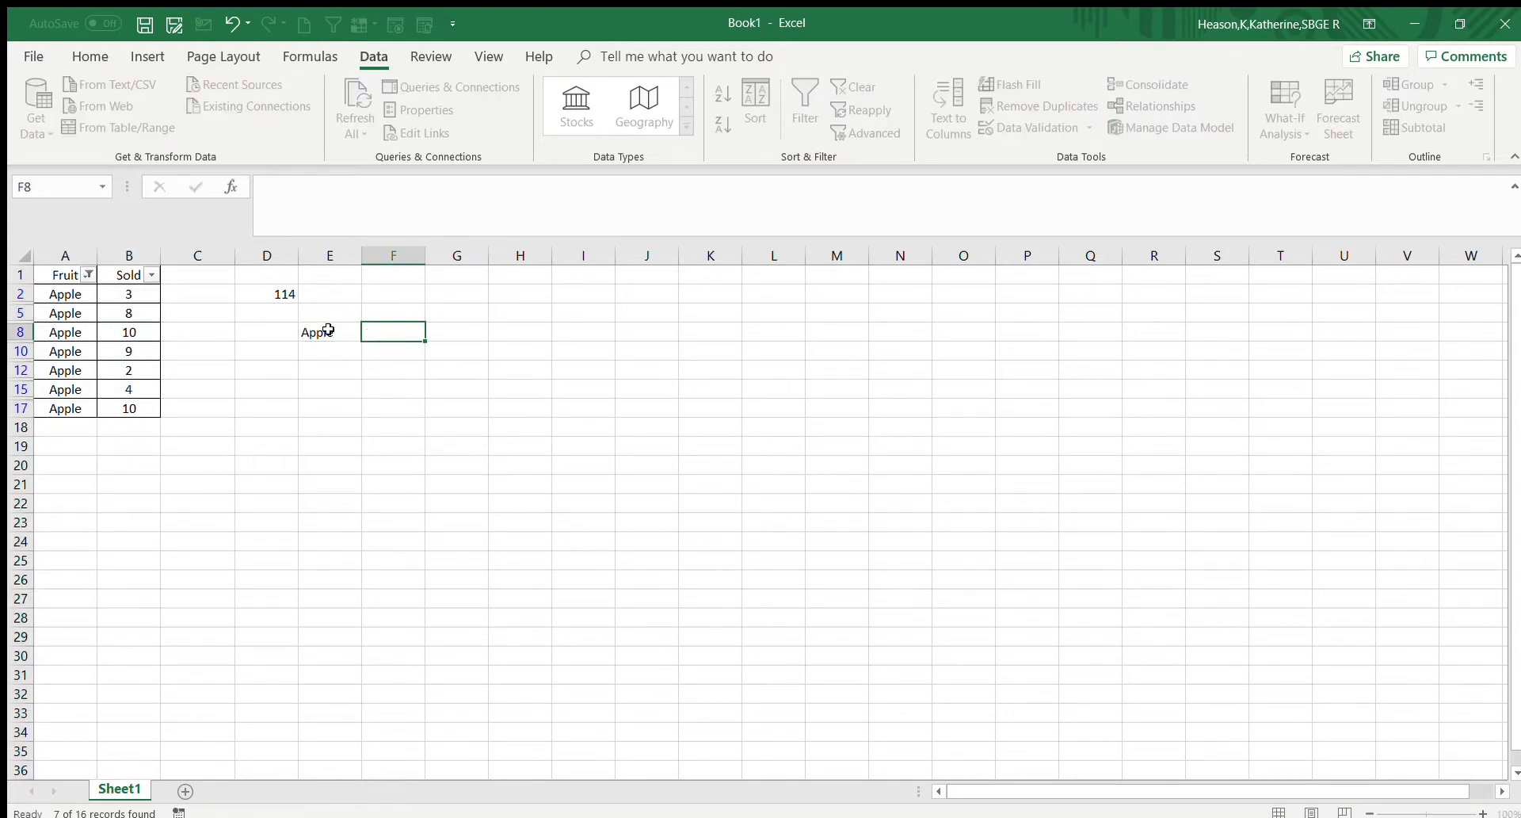
text(46)
key(Return)
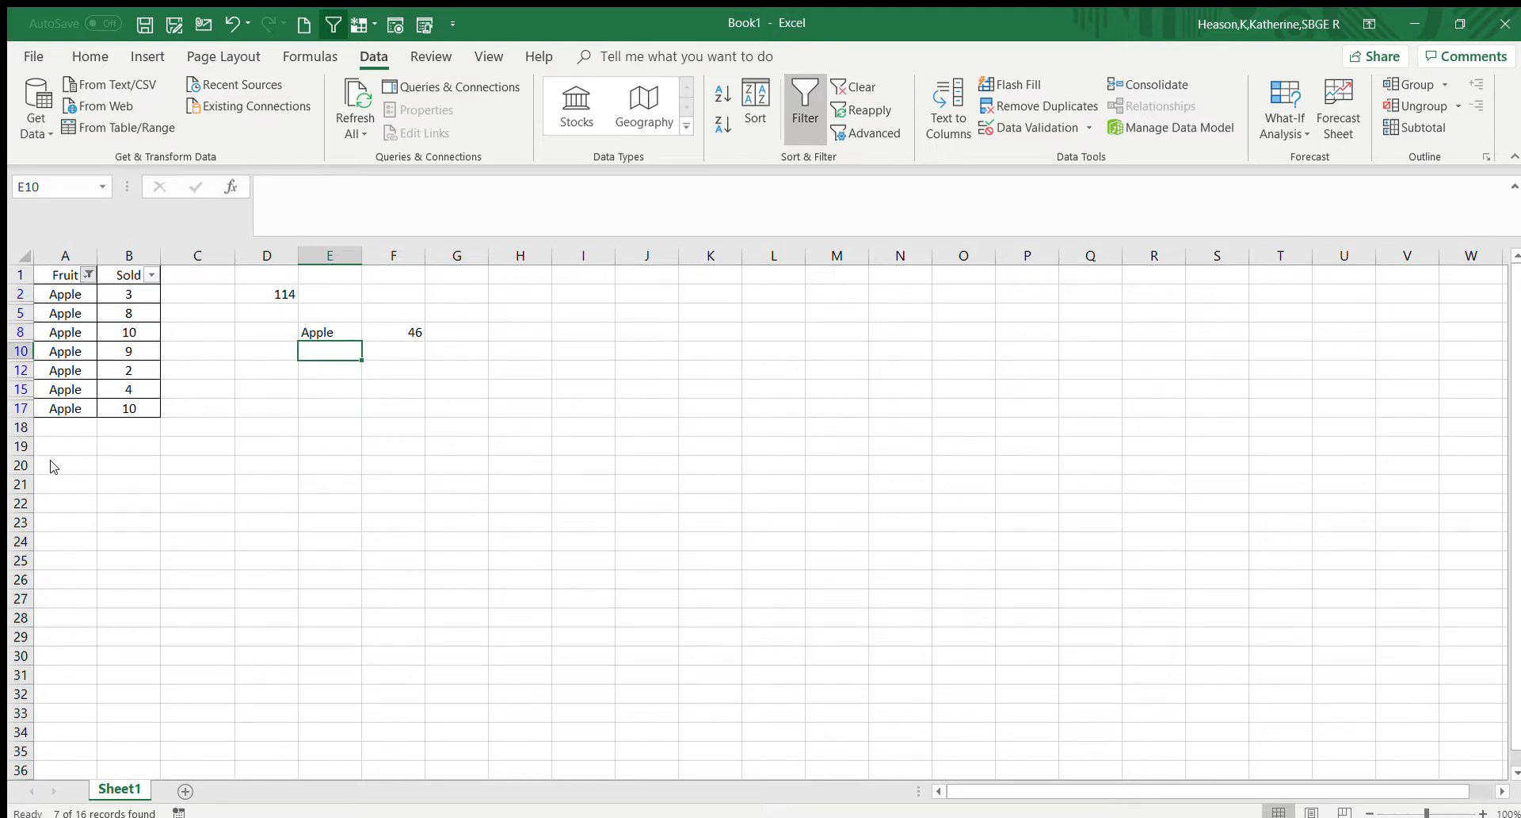
Clear the Apple filter from the Fruit column to show all the rows
click(158, 644)
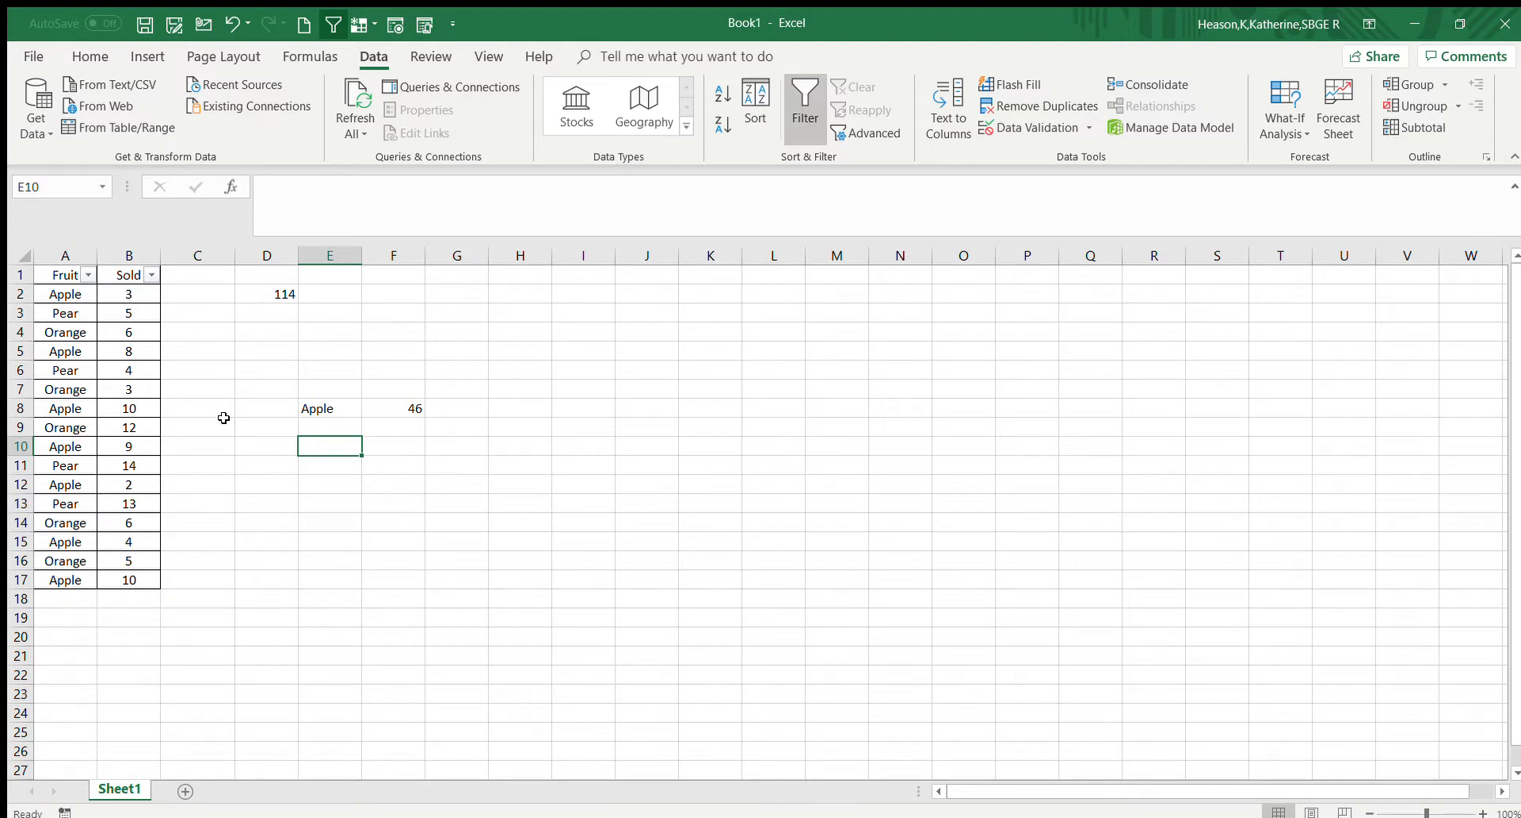
click(333, 426)
click(401, 407)
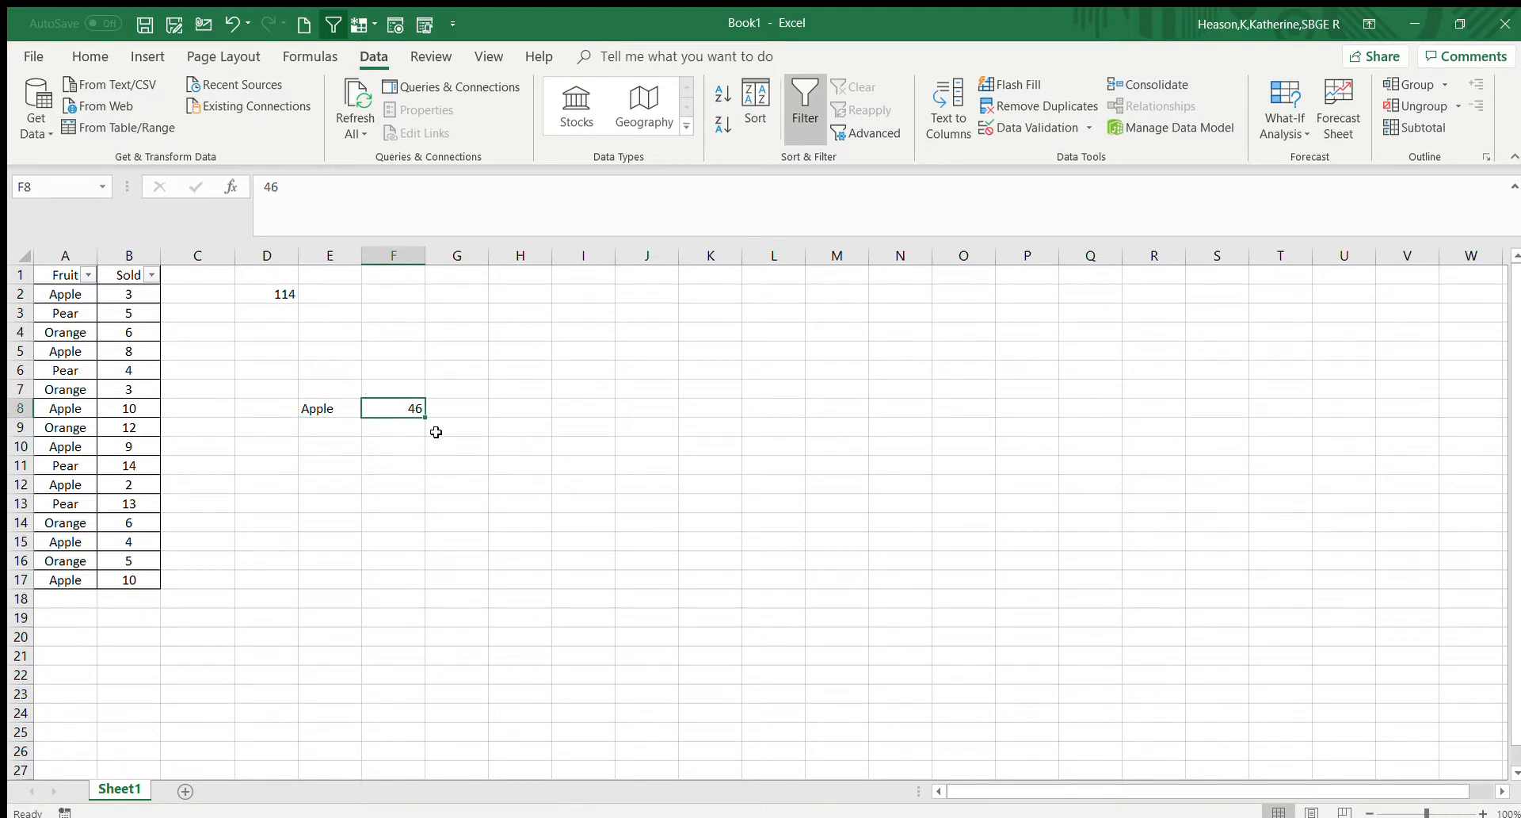
Enter the labels Orange in E9 and Pear in E10
click(326, 428)
text(Orange)
key(Return)
text(Pear)
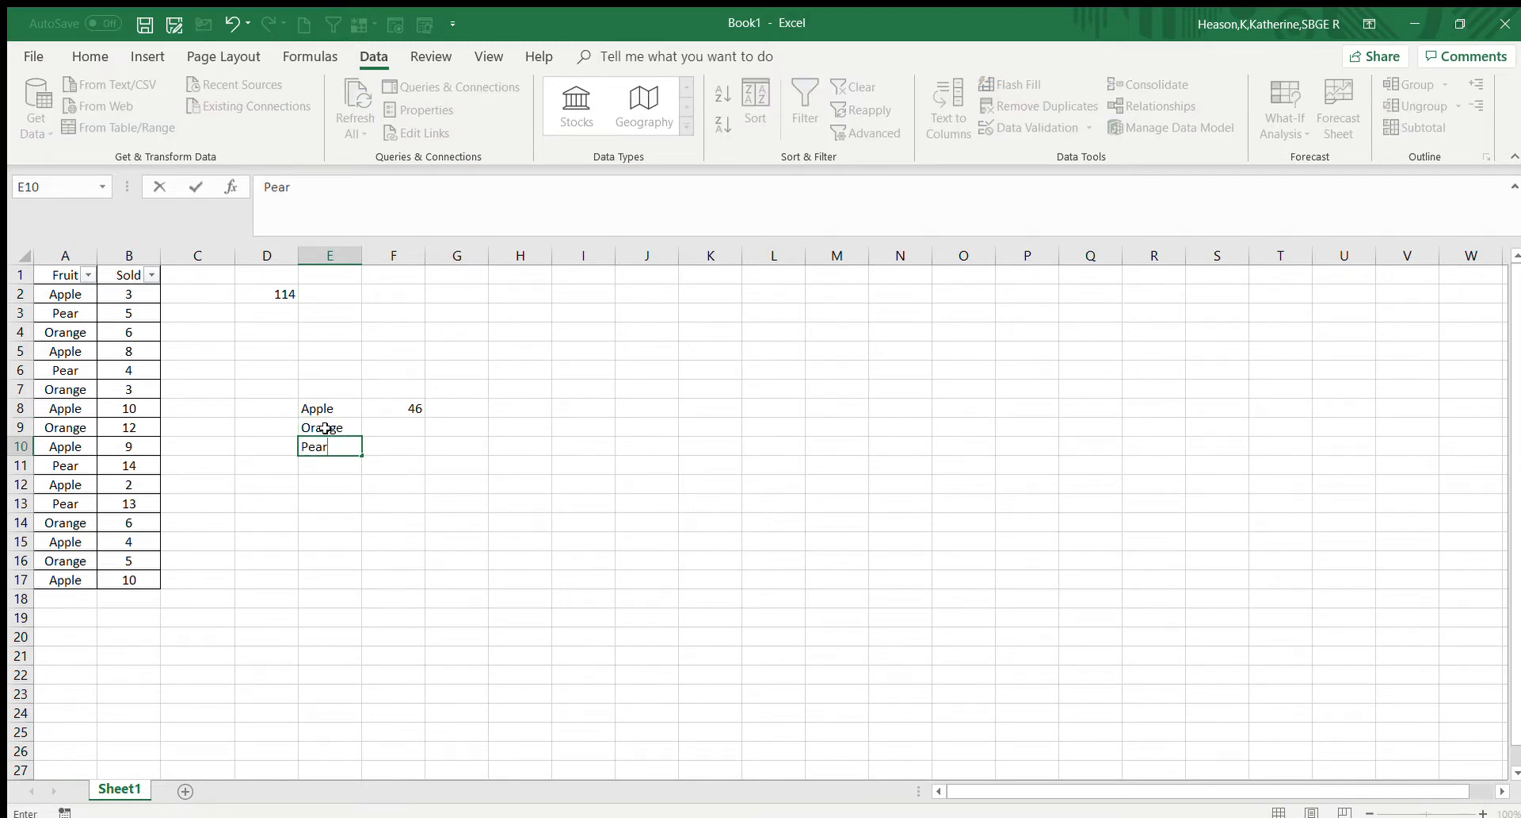
click(392, 430)
Replace the typed value in F8 with the formula =SUMIFS(B:B,A:A,"Apple")
click(391, 407)
key(Delete)
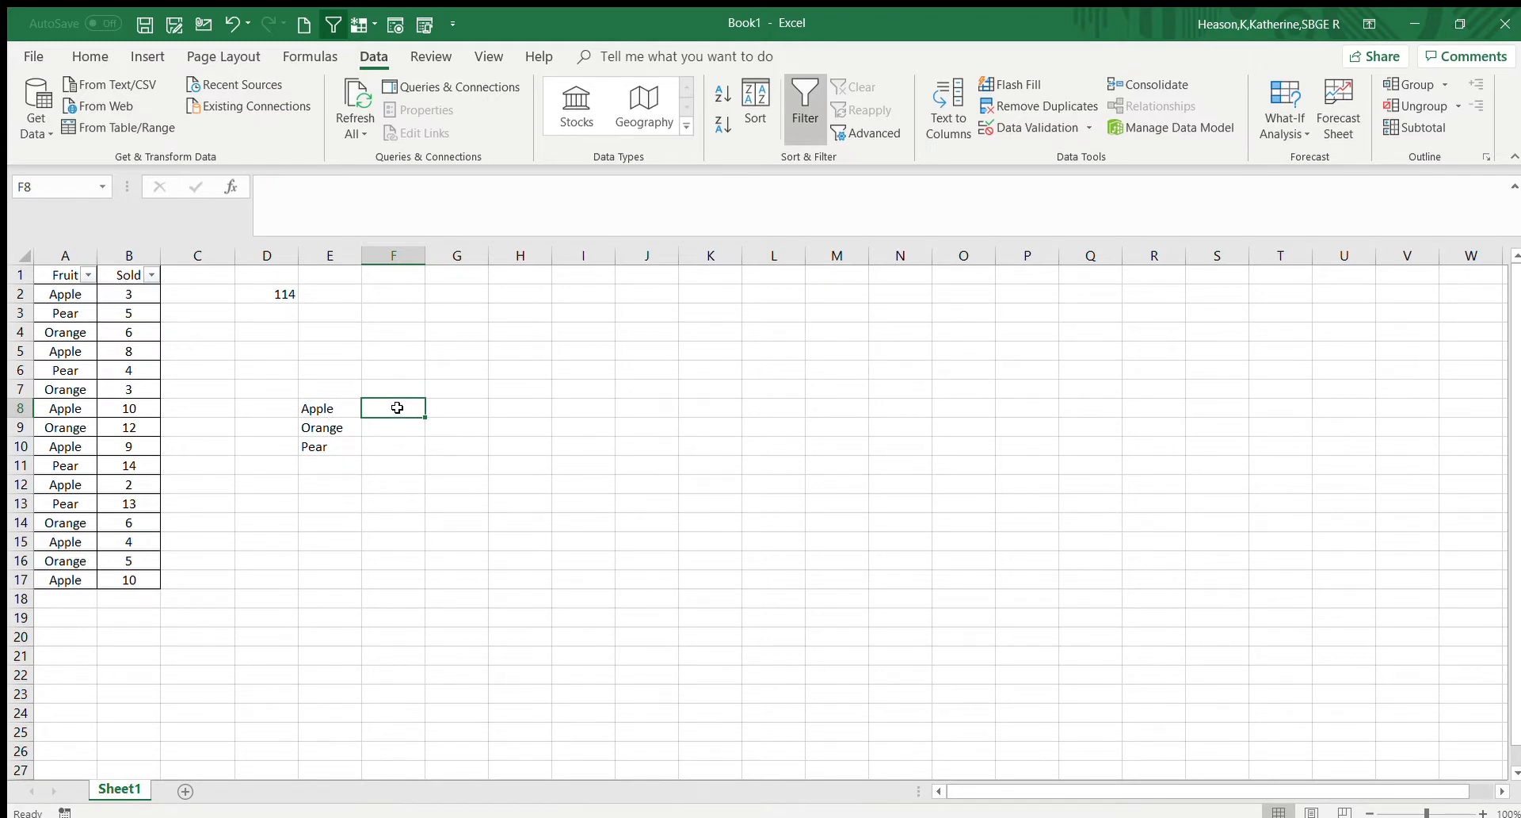
text(=)
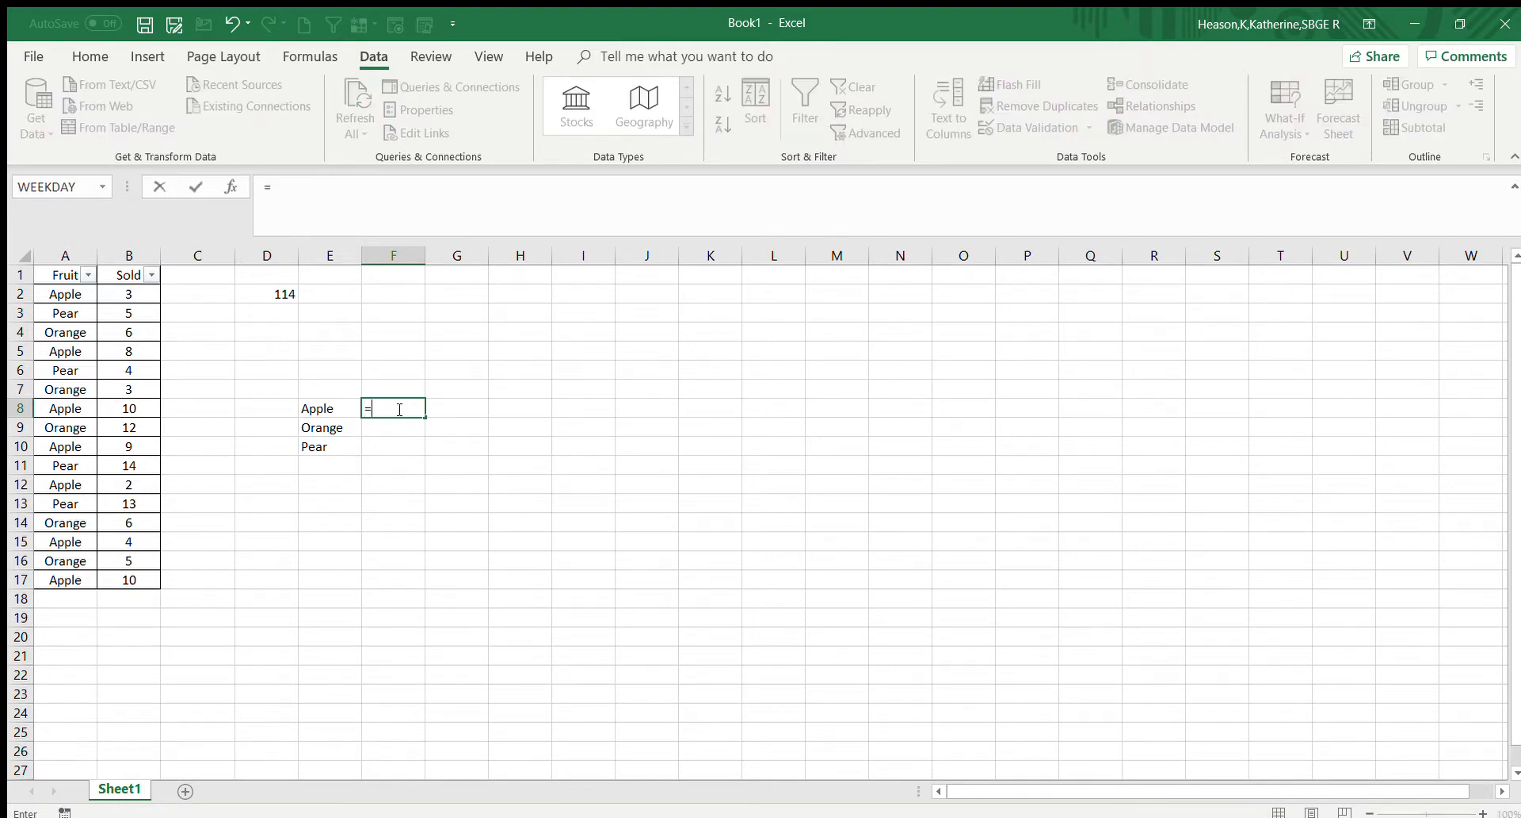
text(sumifs()
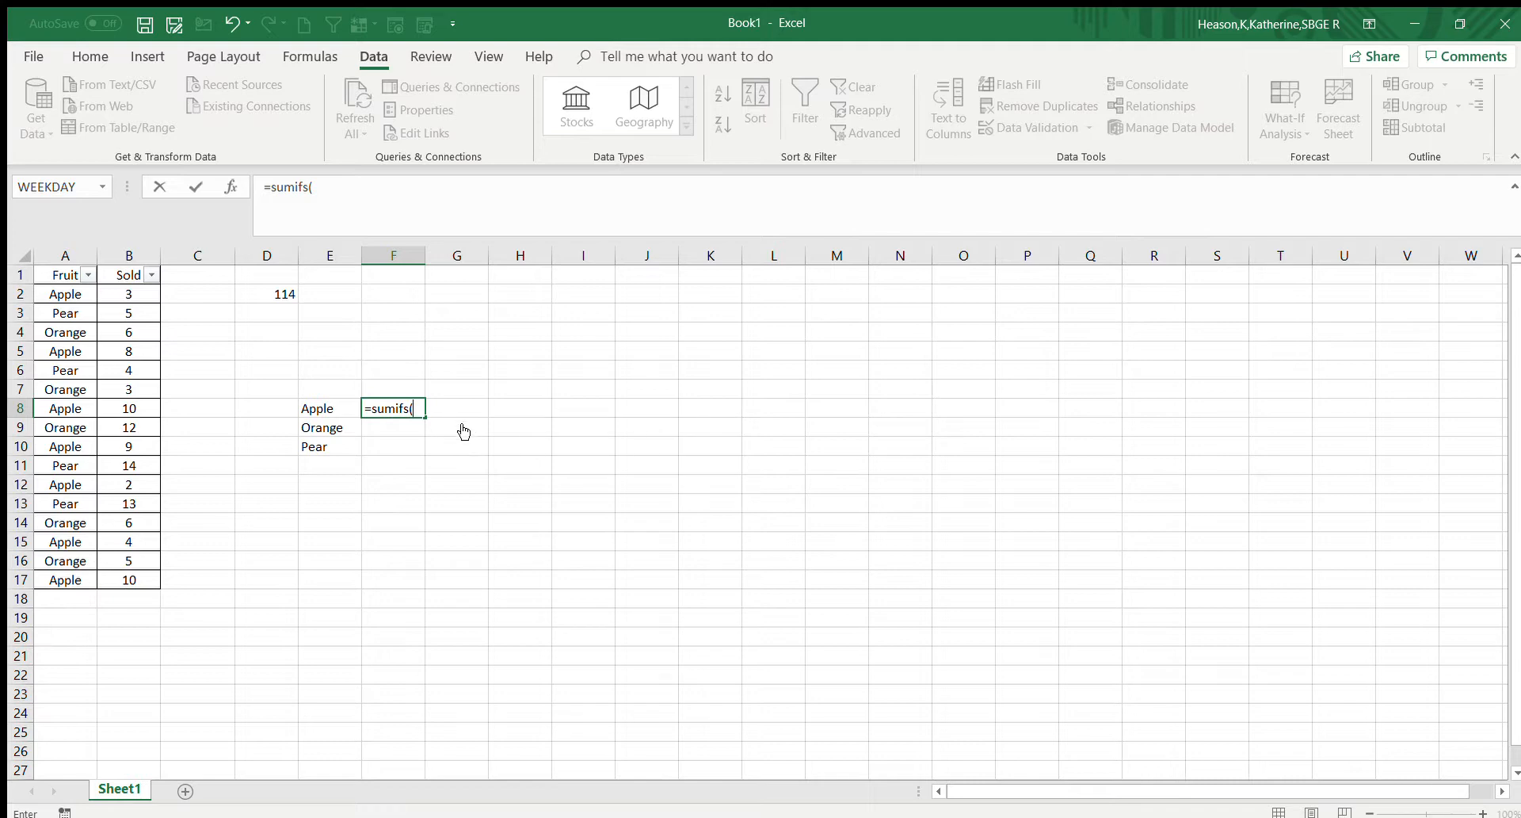
click(143, 259)
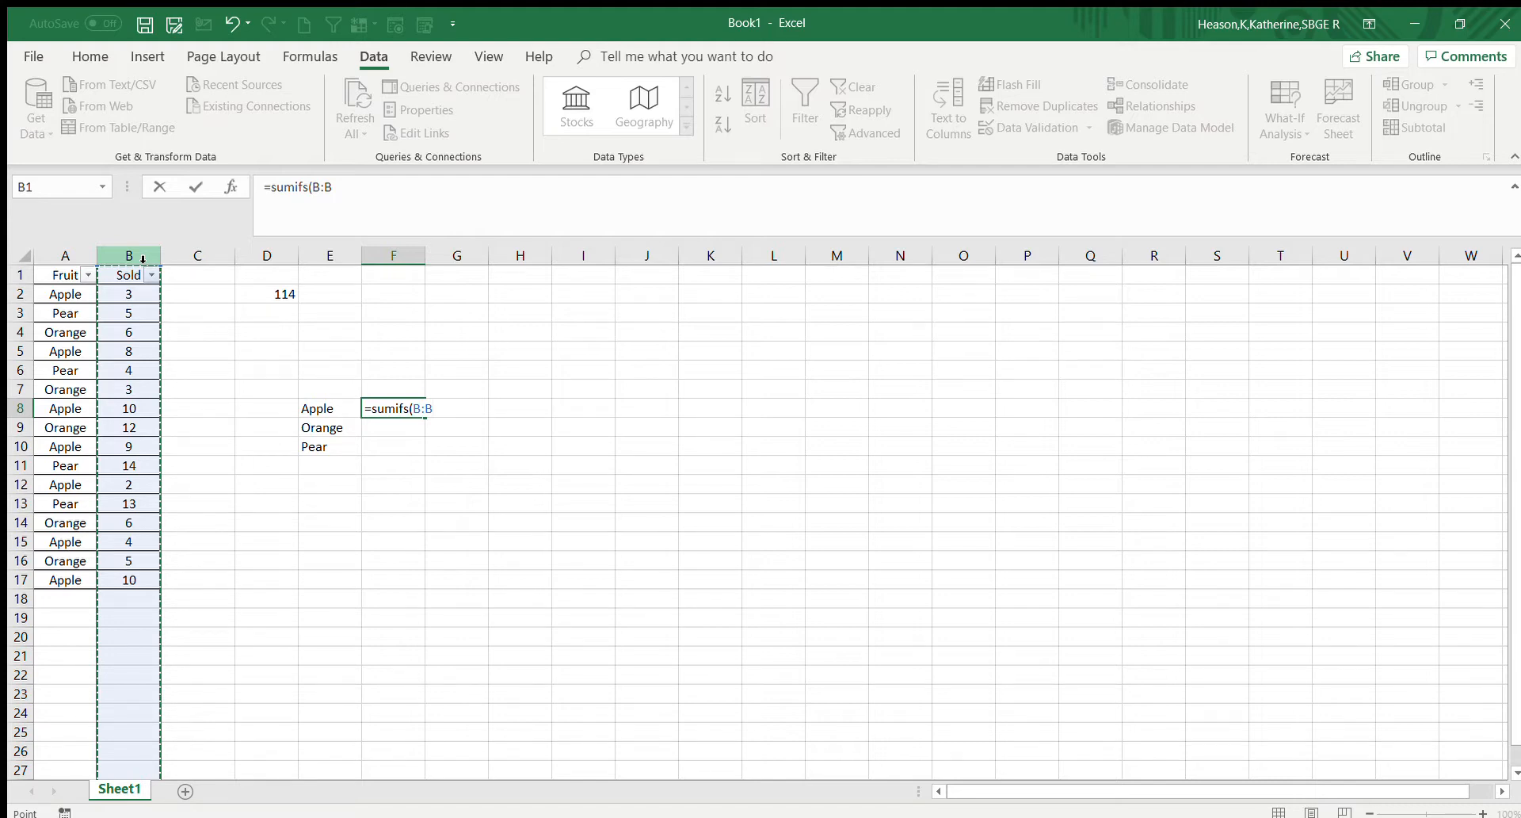
drag(129, 294, 129, 579)
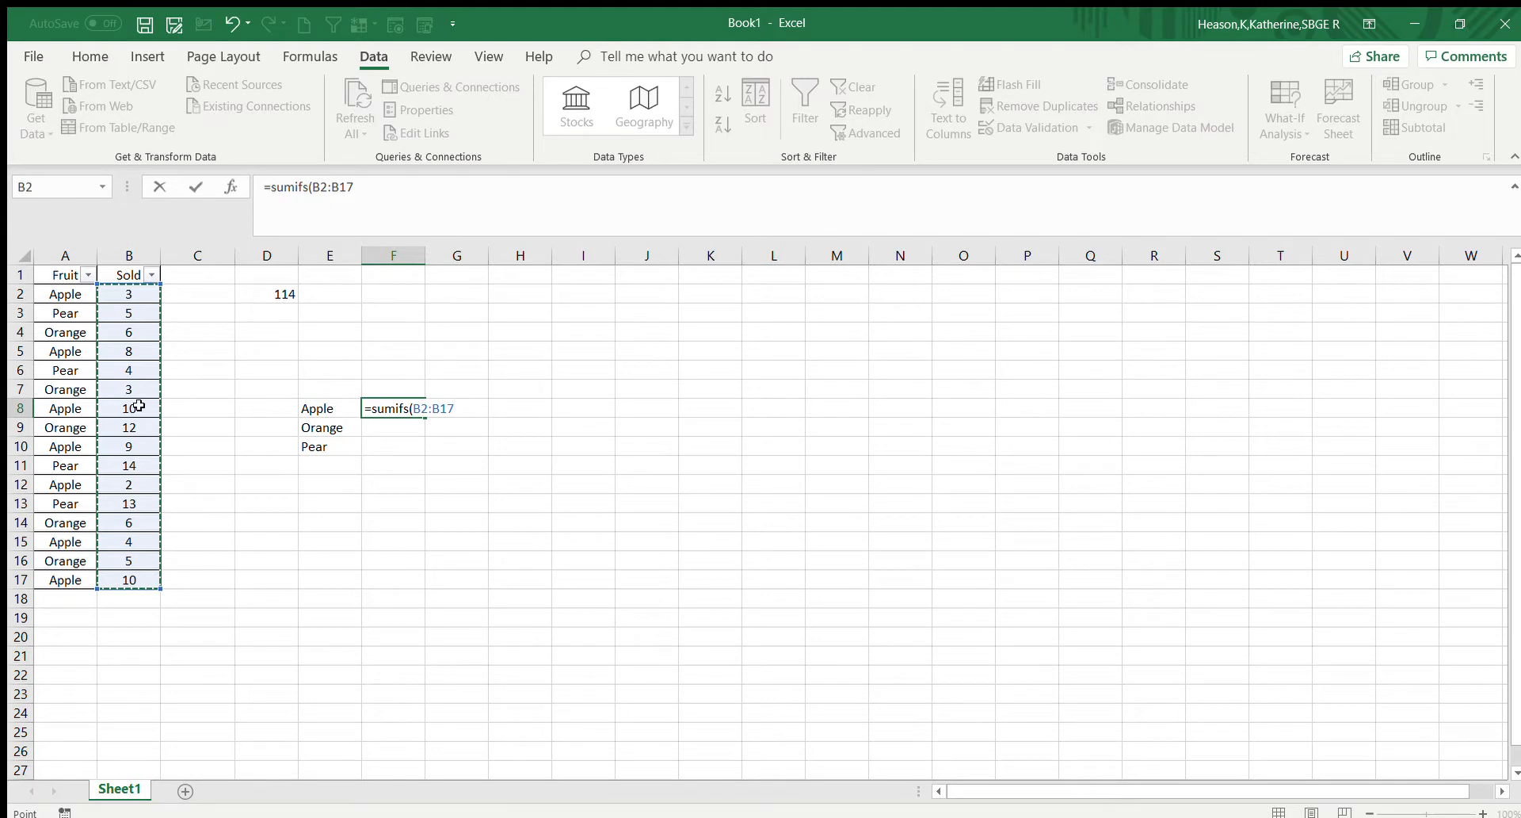
click(127, 257)
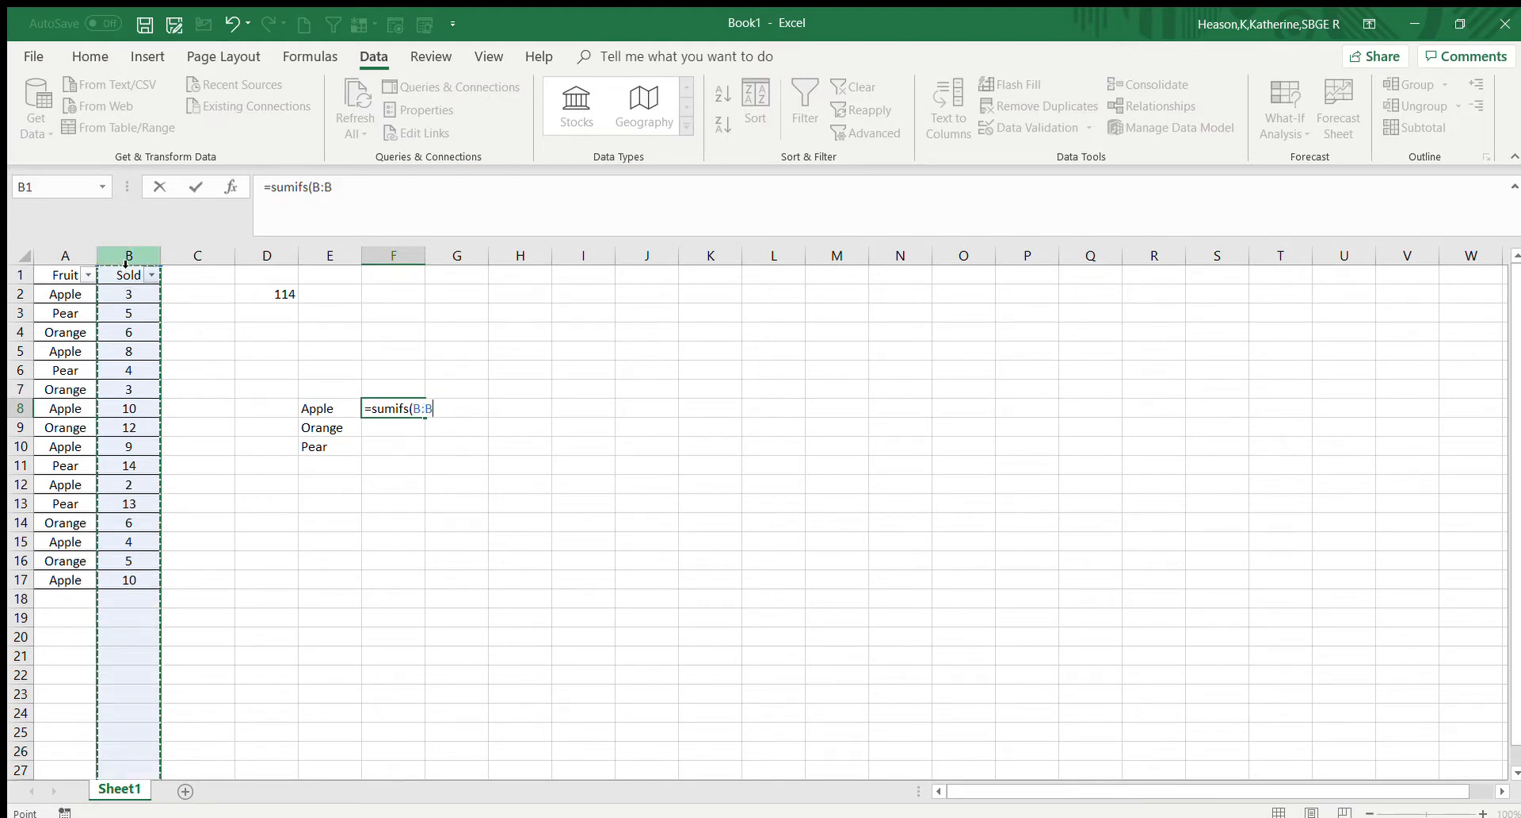
text(,)
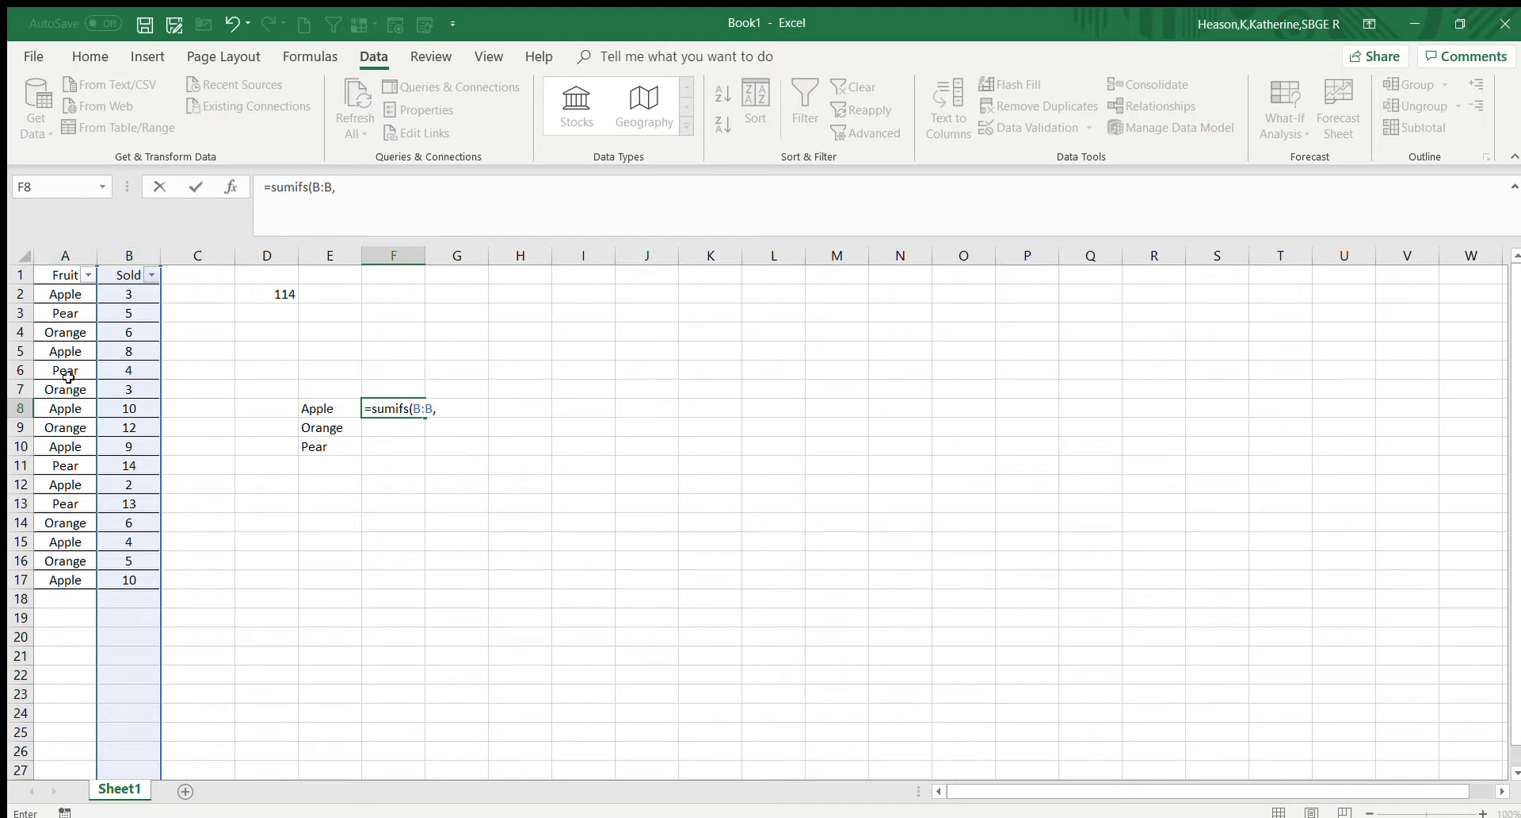
click(68, 256)
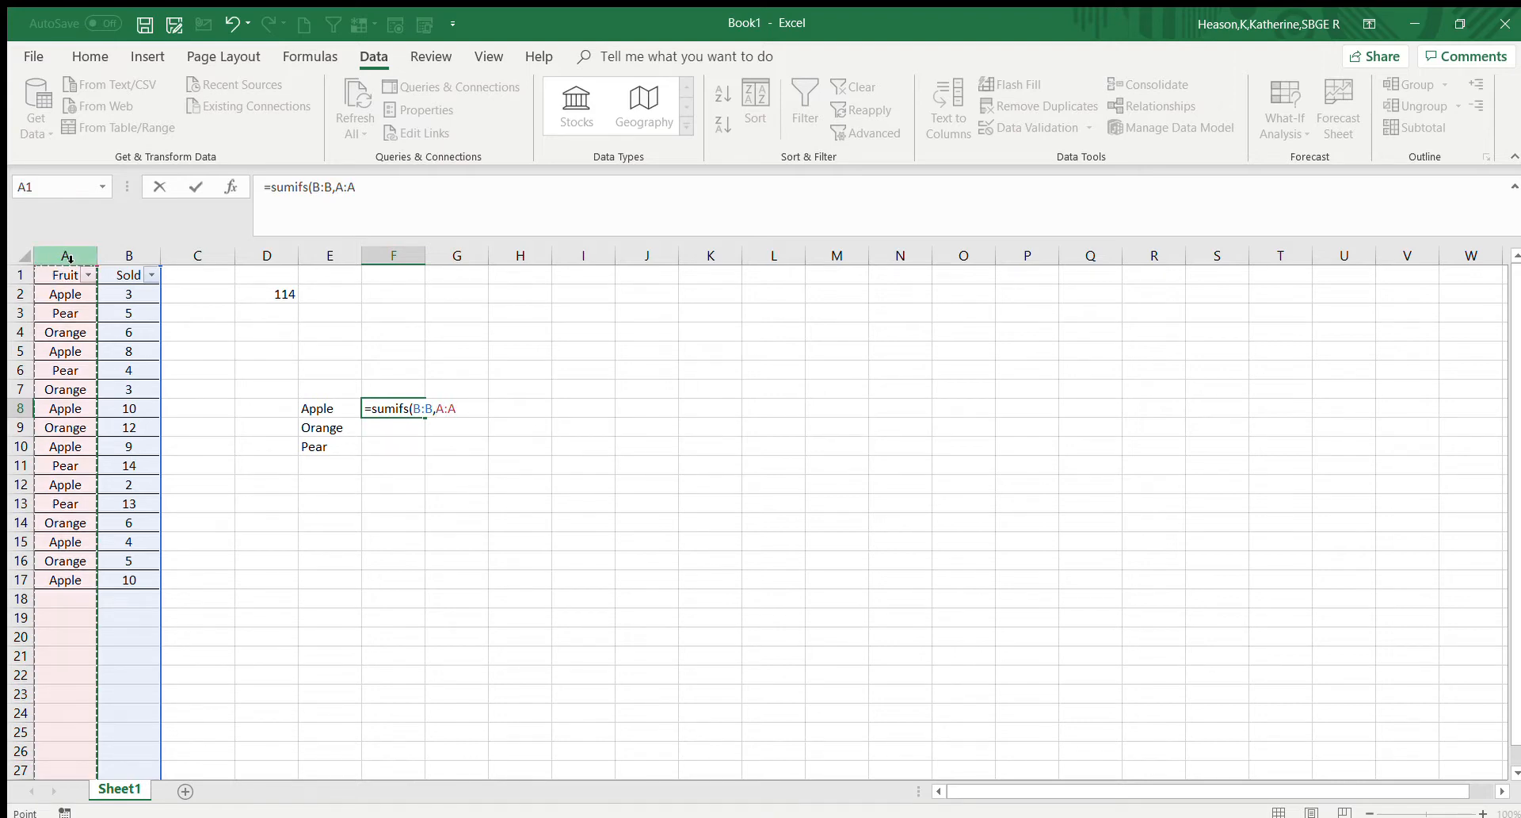
text(,)
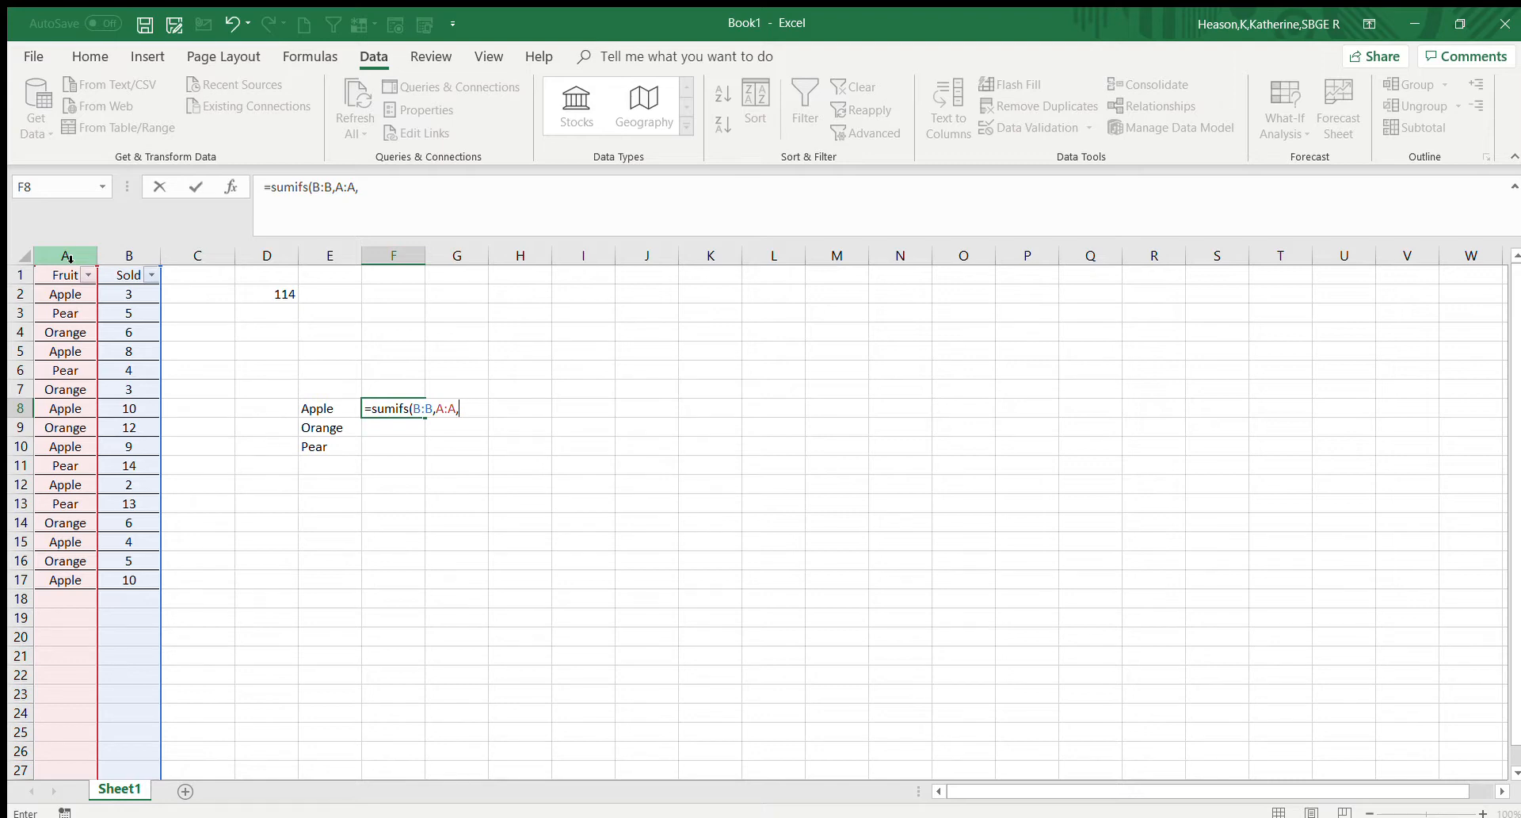
text("Apple"))
key(Return)
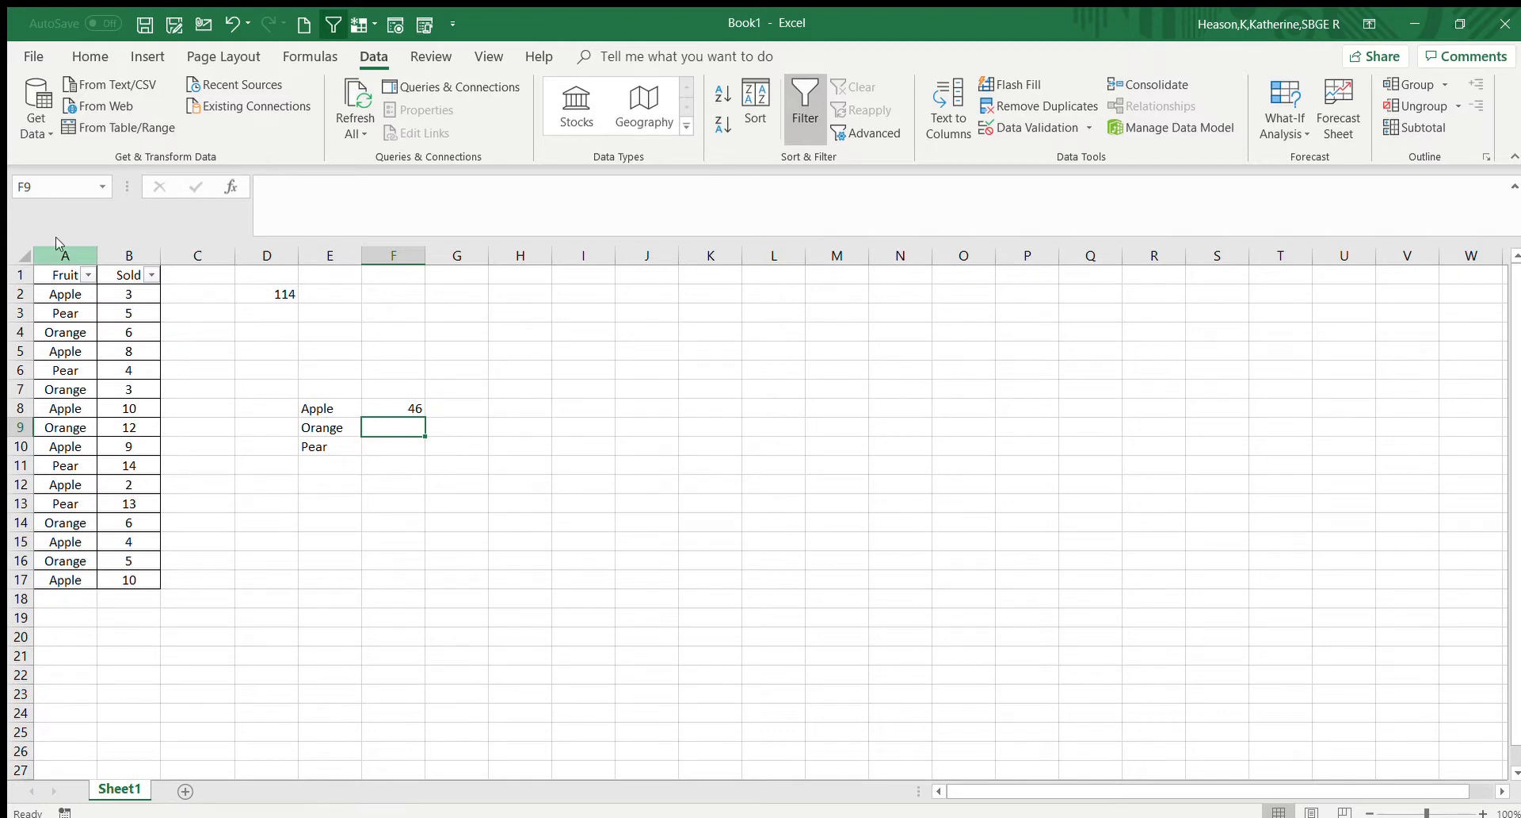
Copy the F8 formula down to F10 and change the criterion in F9 to "Orange"
click(396, 413)
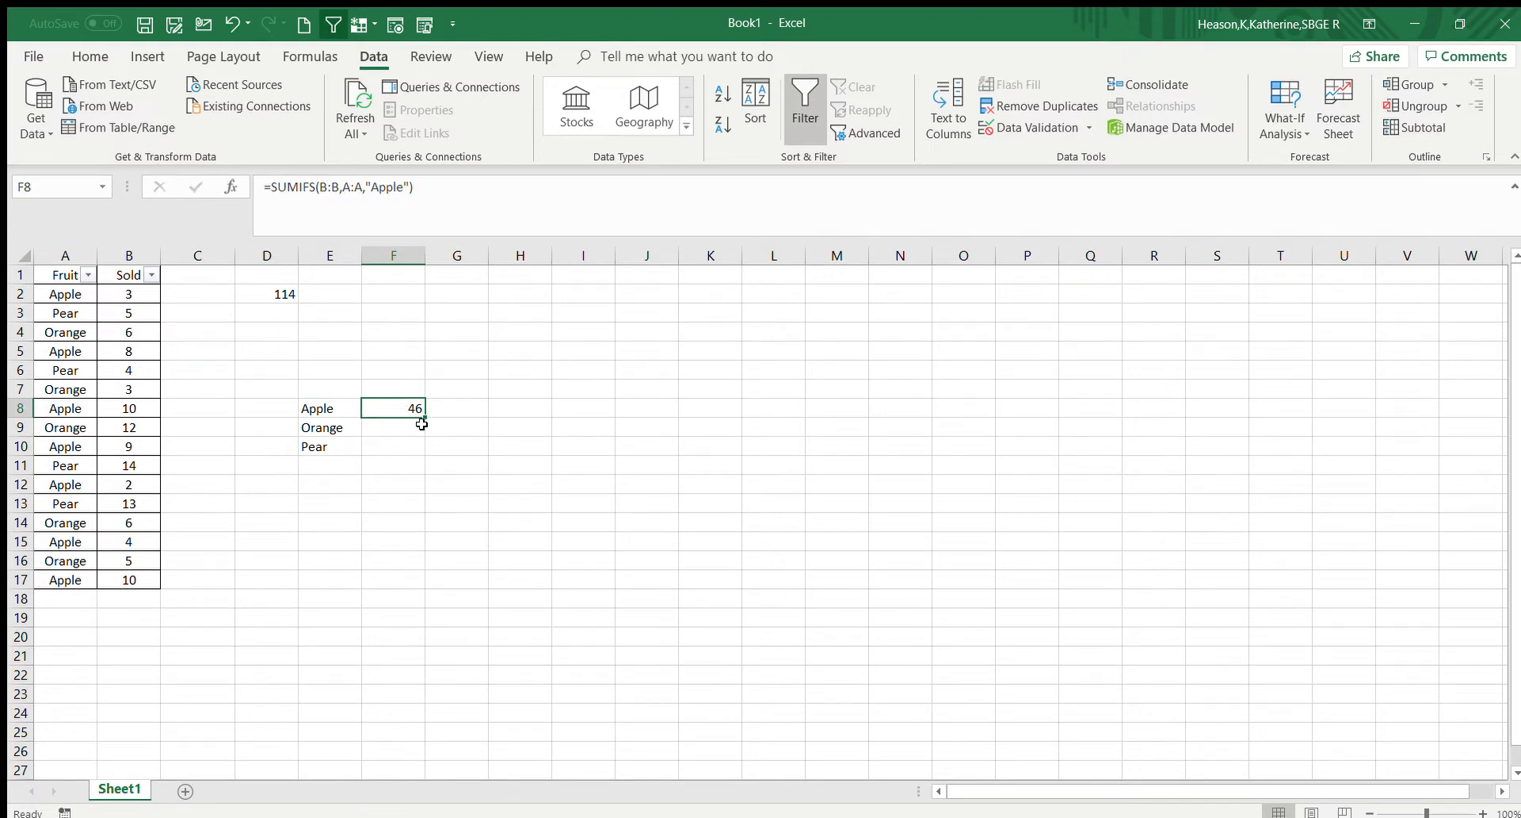
drag(426, 416, 426, 453)
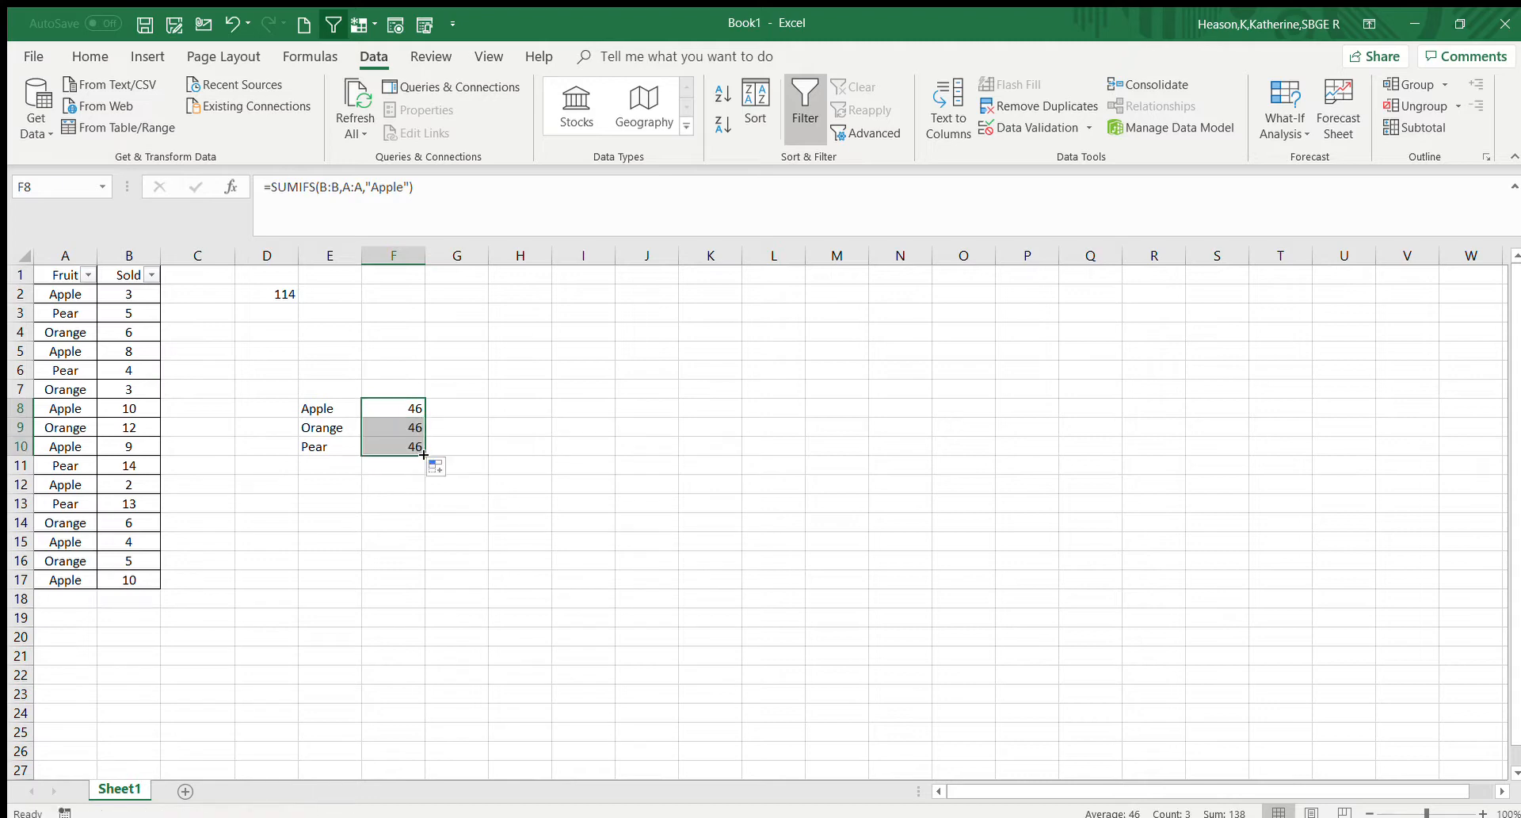
click(408, 425)
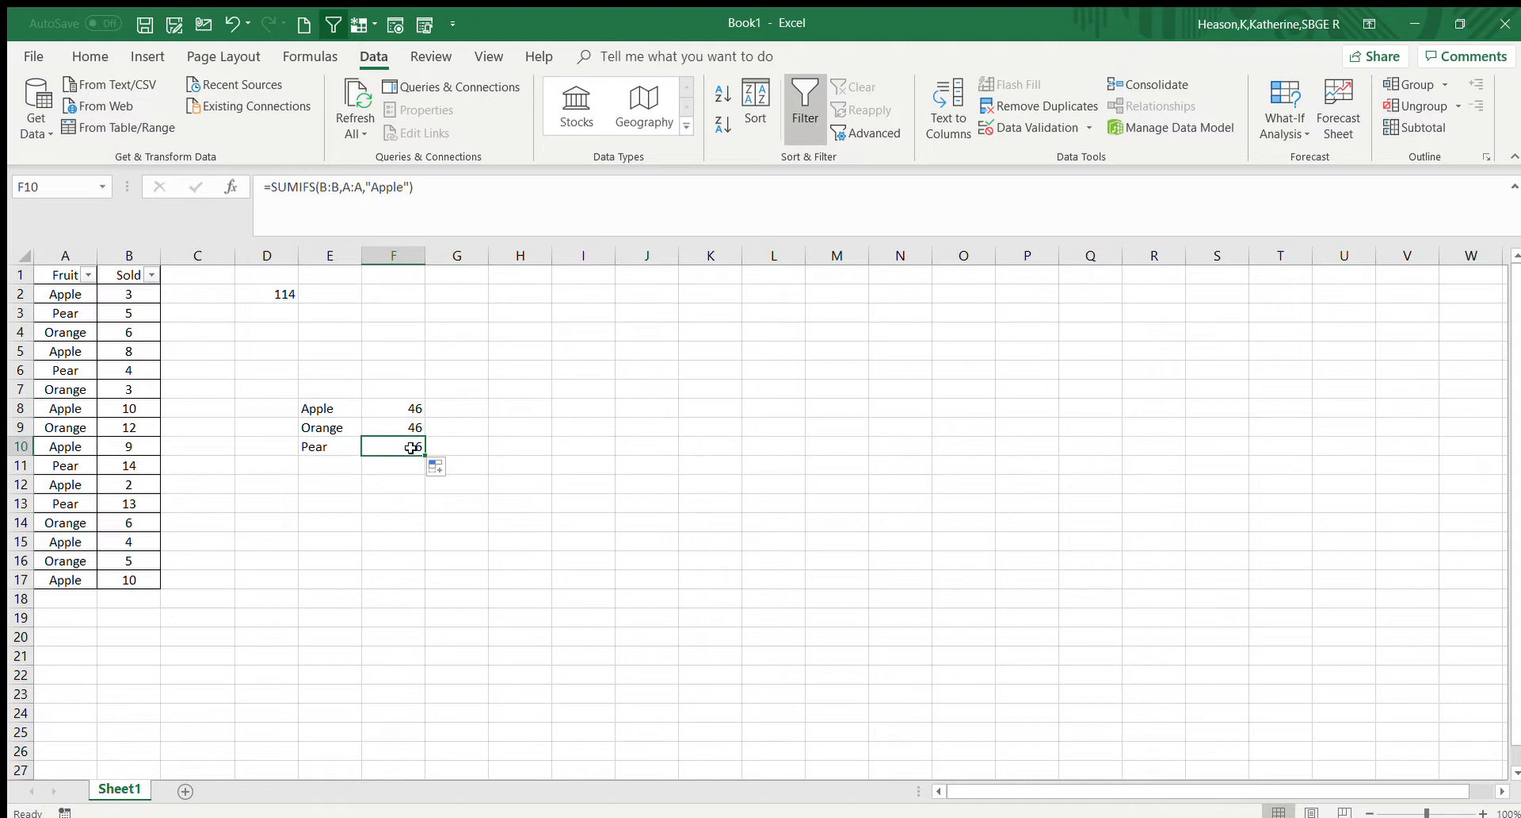
double_click(400, 186)
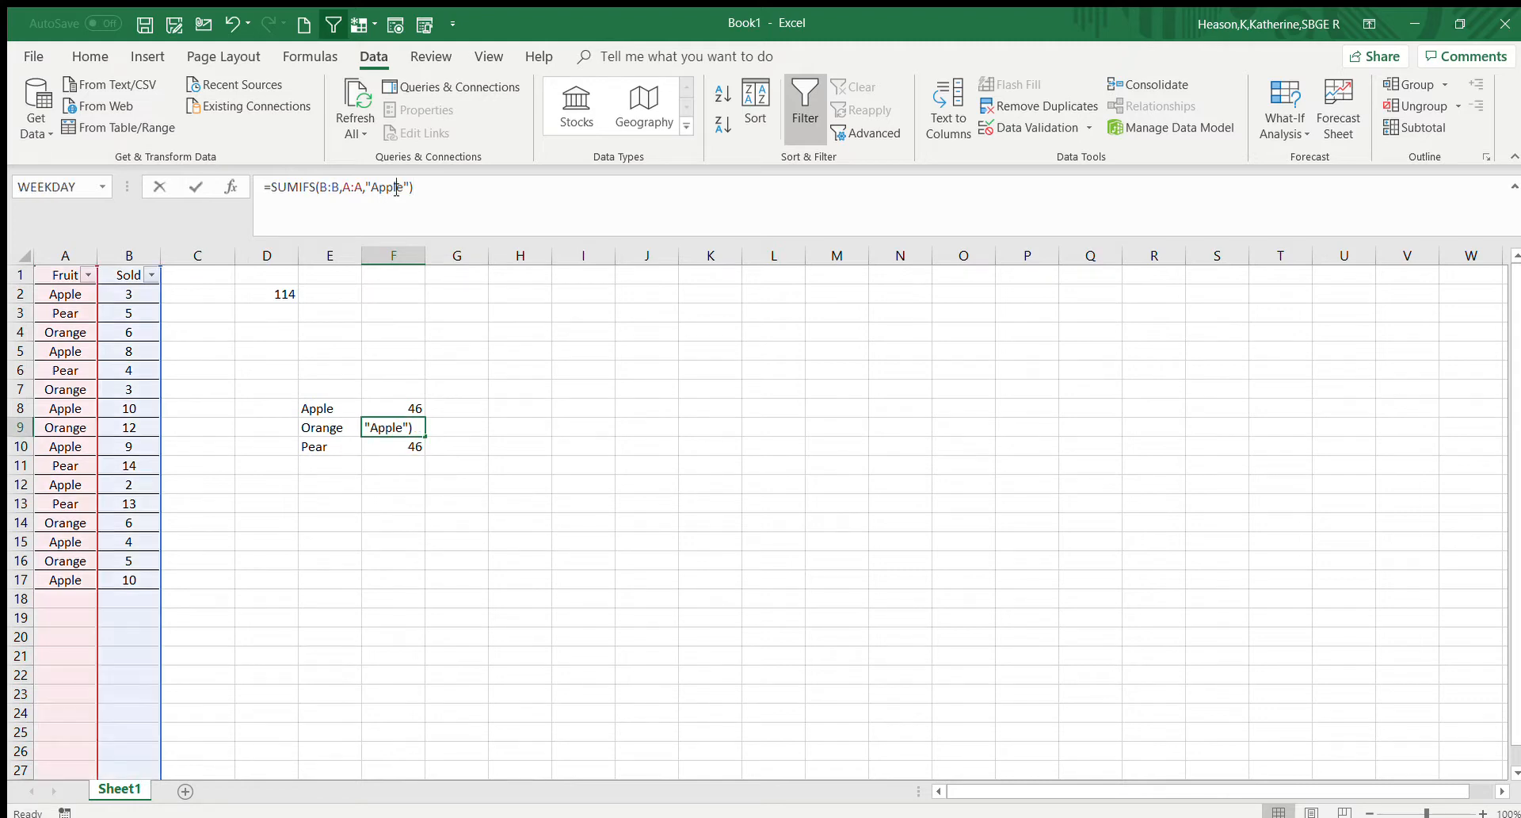
text("Orange")
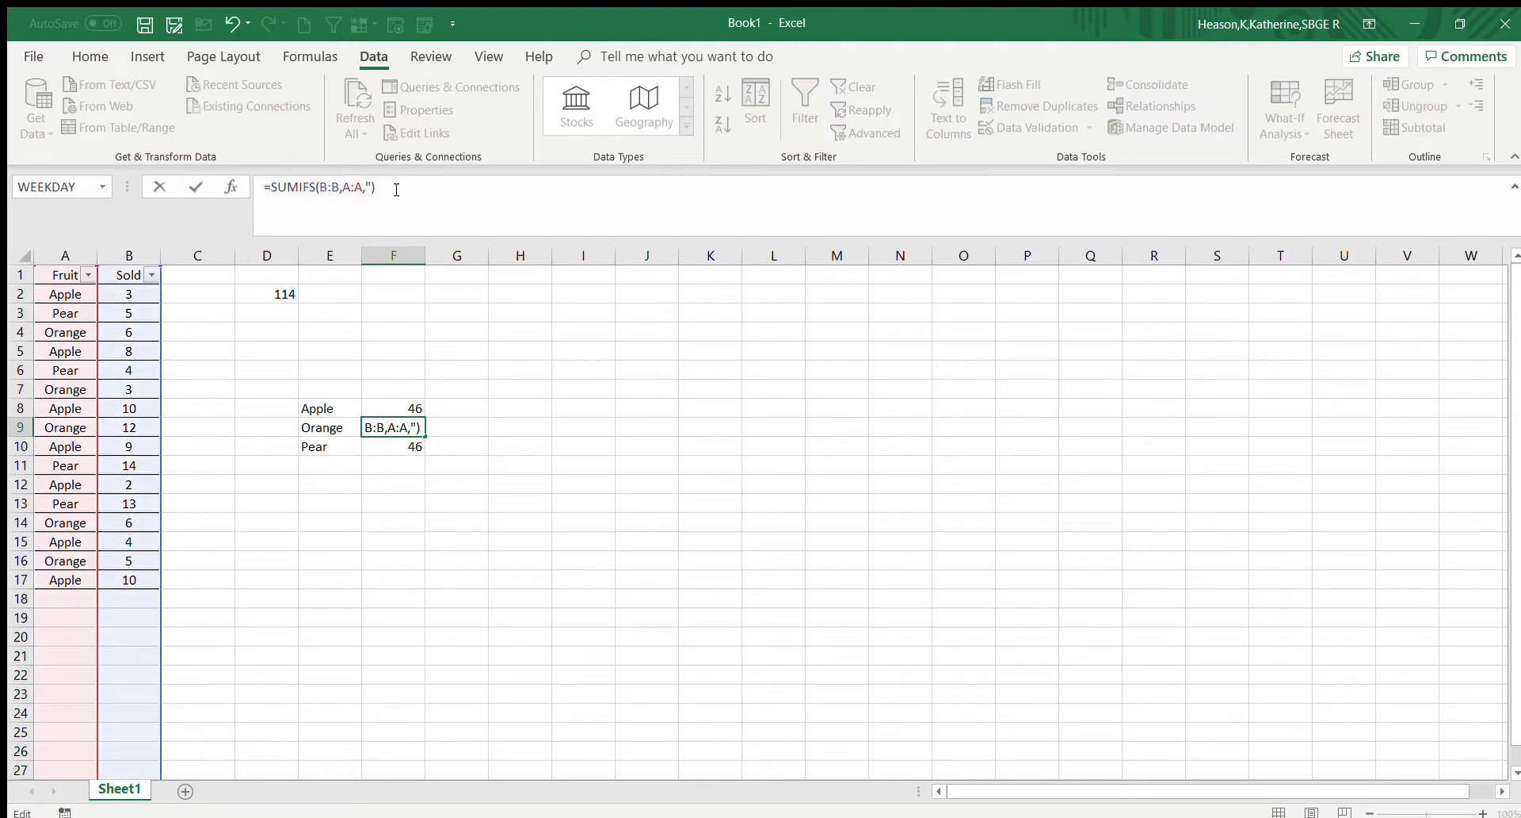
key(Return)
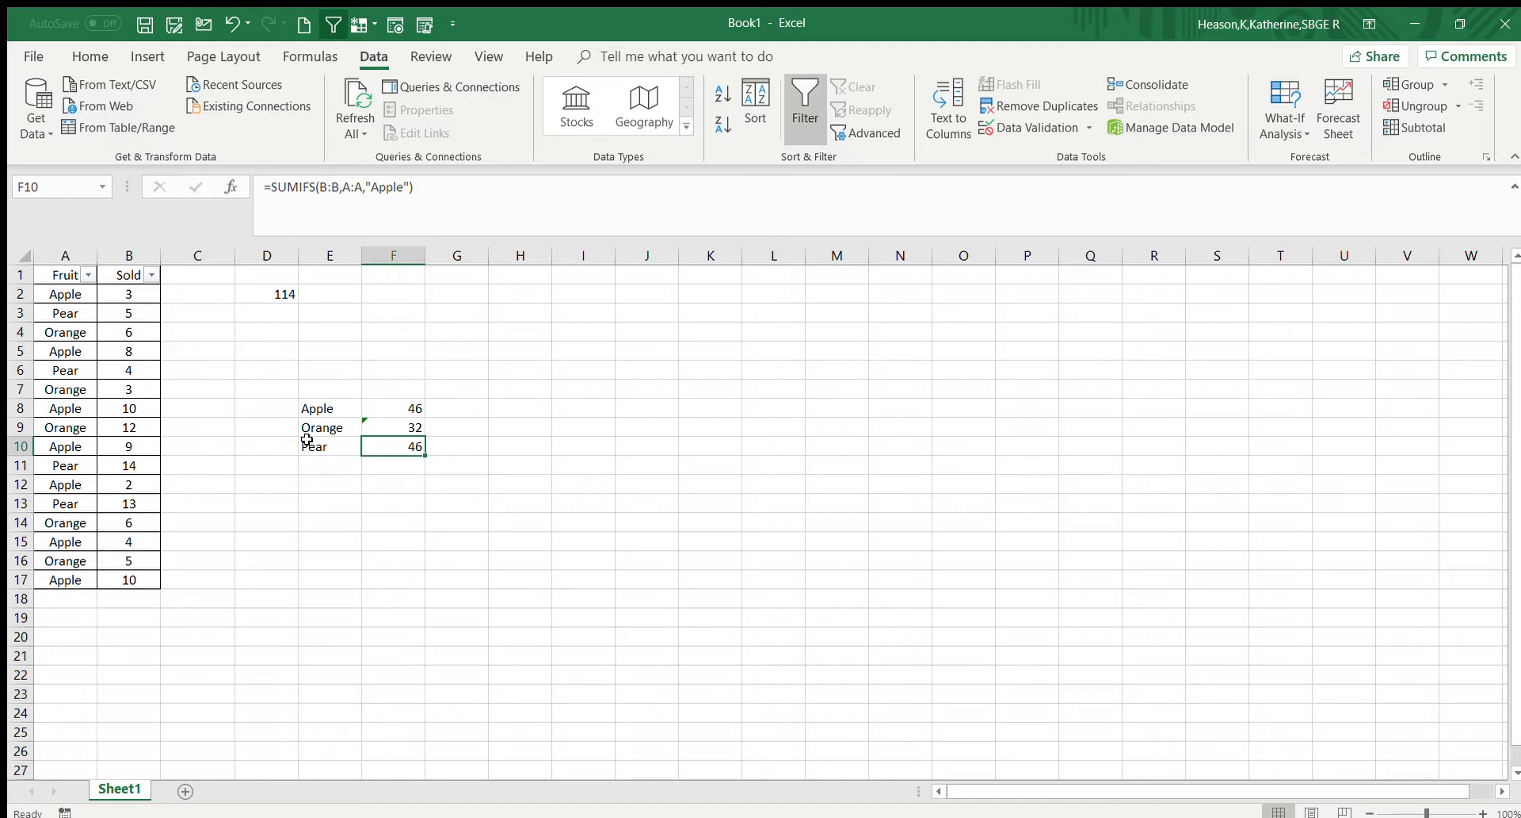
click(396, 409)
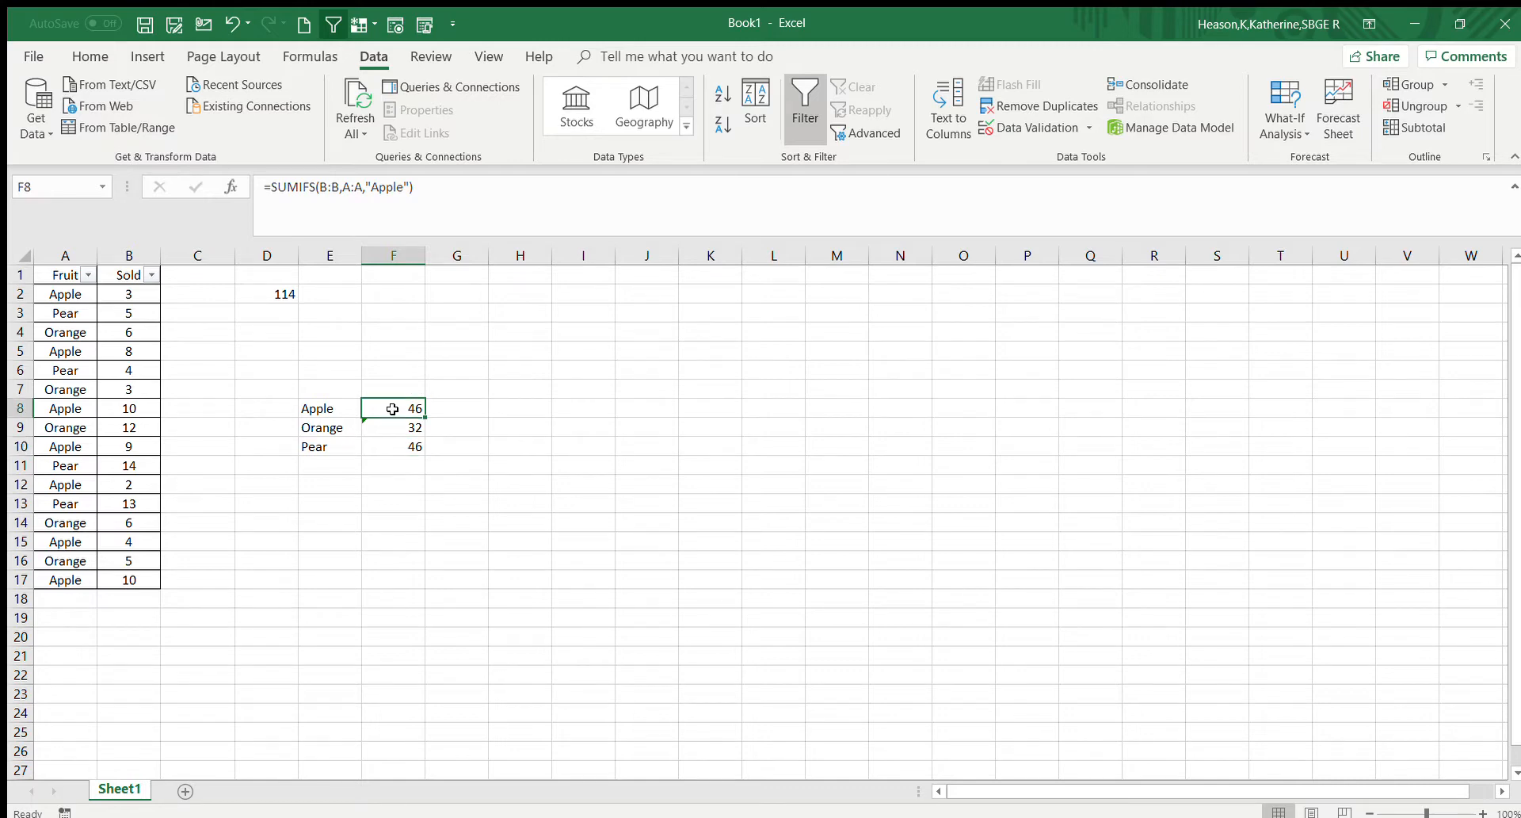
click(323, 408)
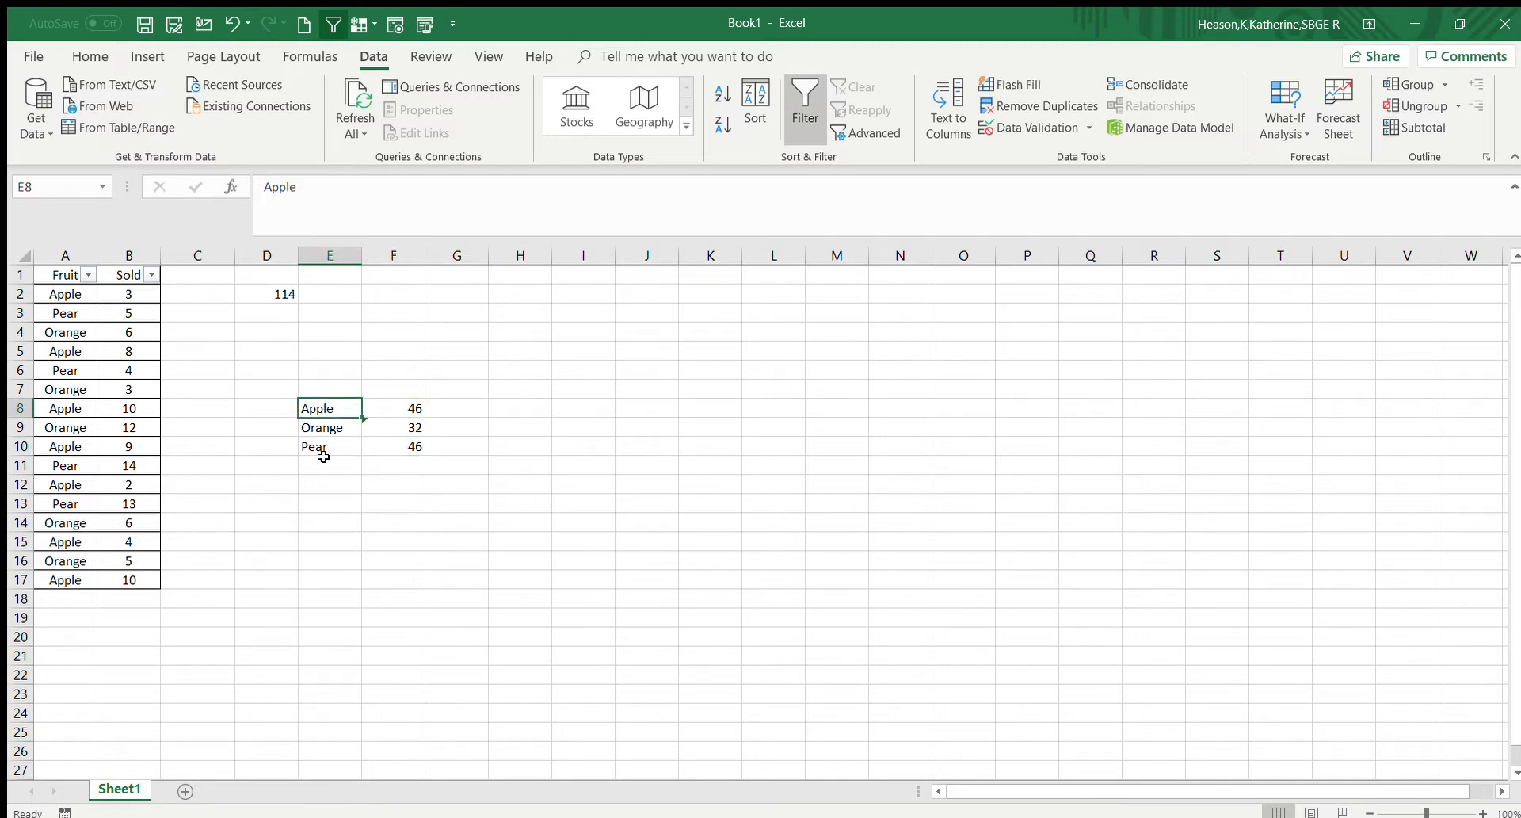
click(325, 427)
click(327, 447)
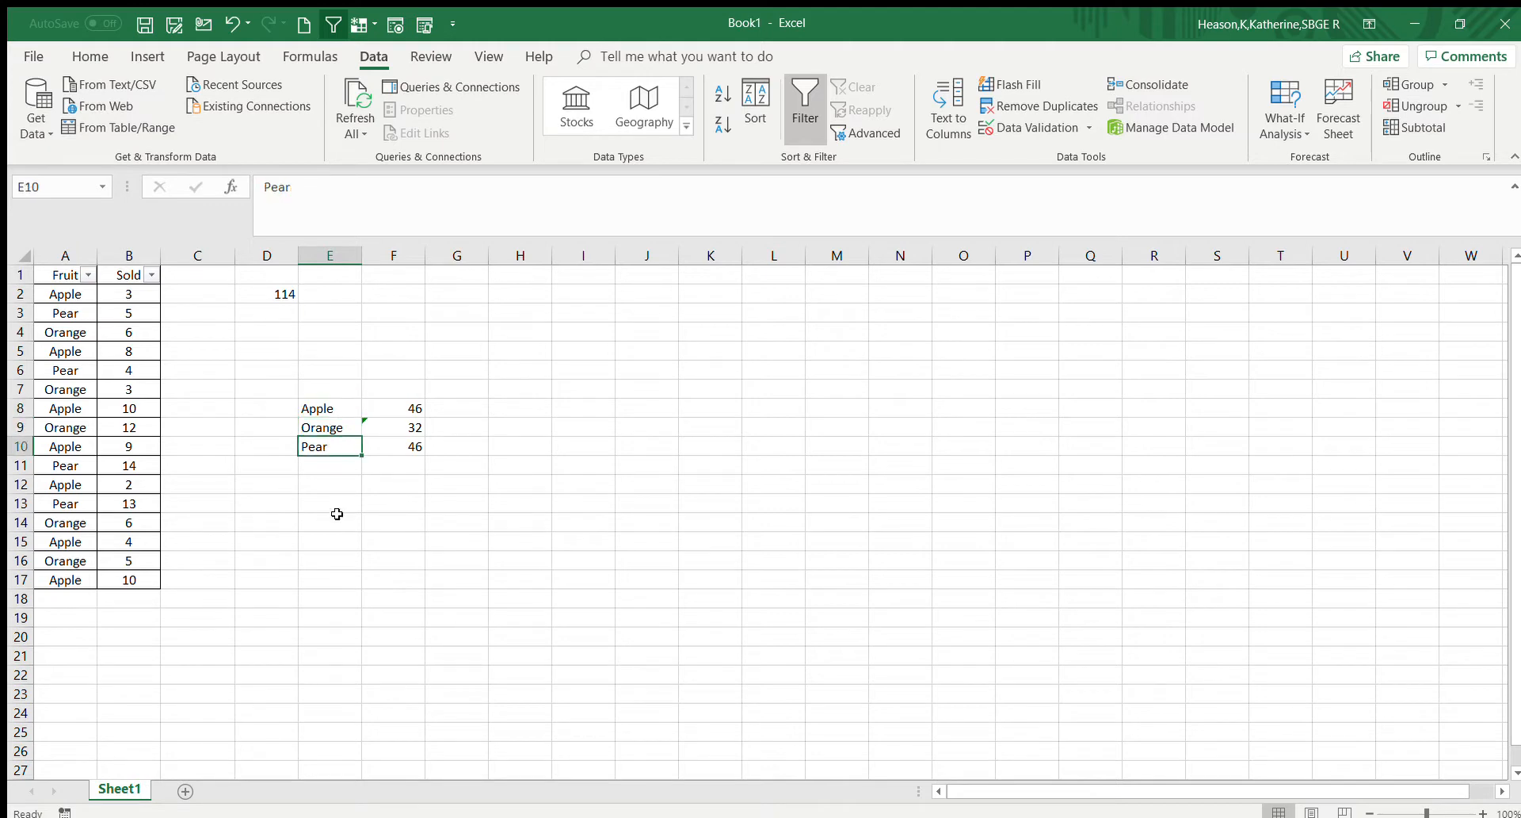
Replace the "Apple" criterion in the F8 formula with a reference to cell E8
click(404, 406)
drag(411, 186, 366, 187)
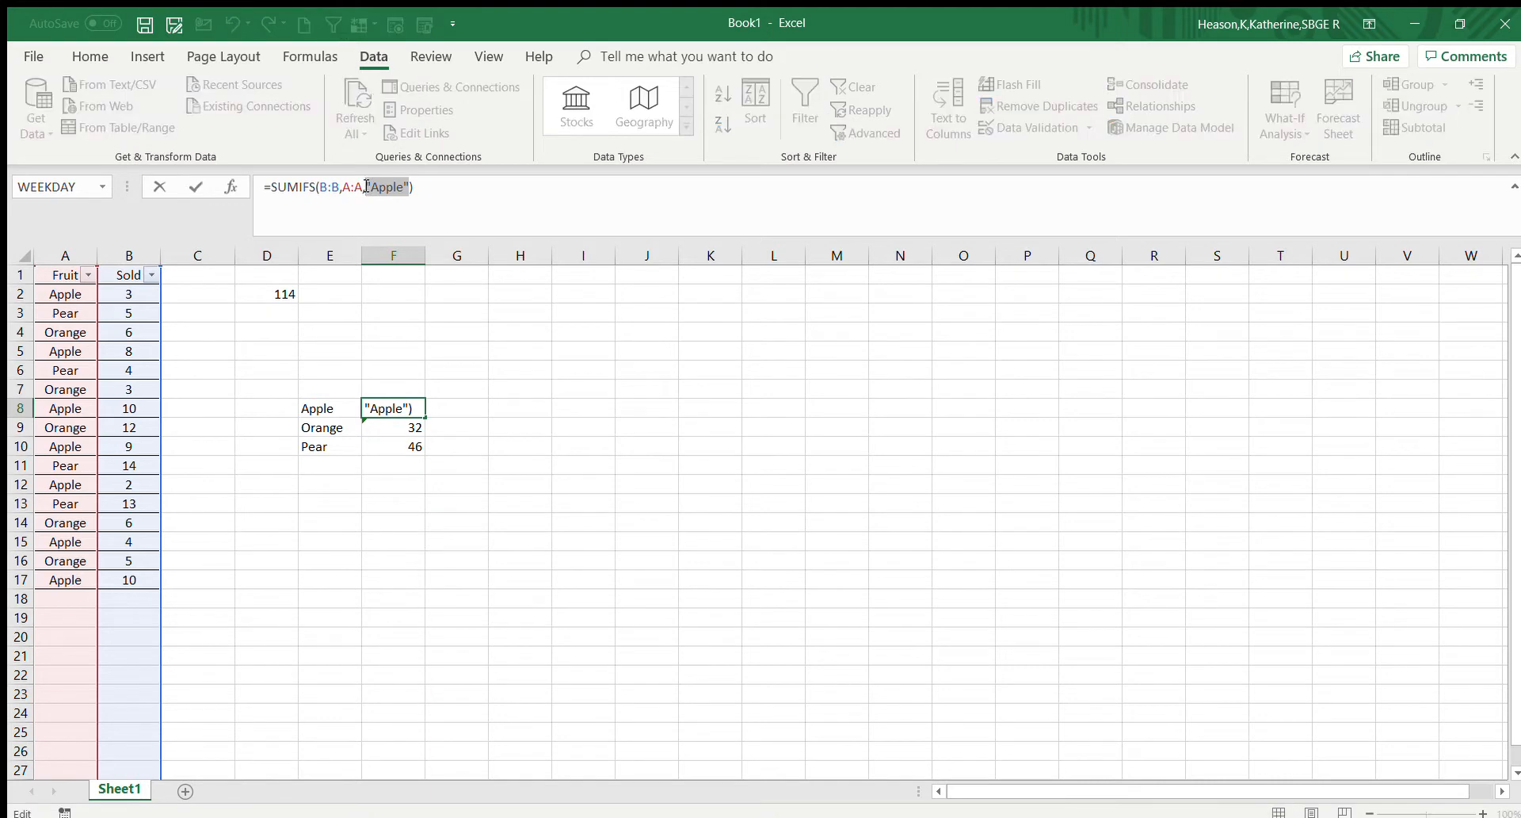
key(BackSpace)
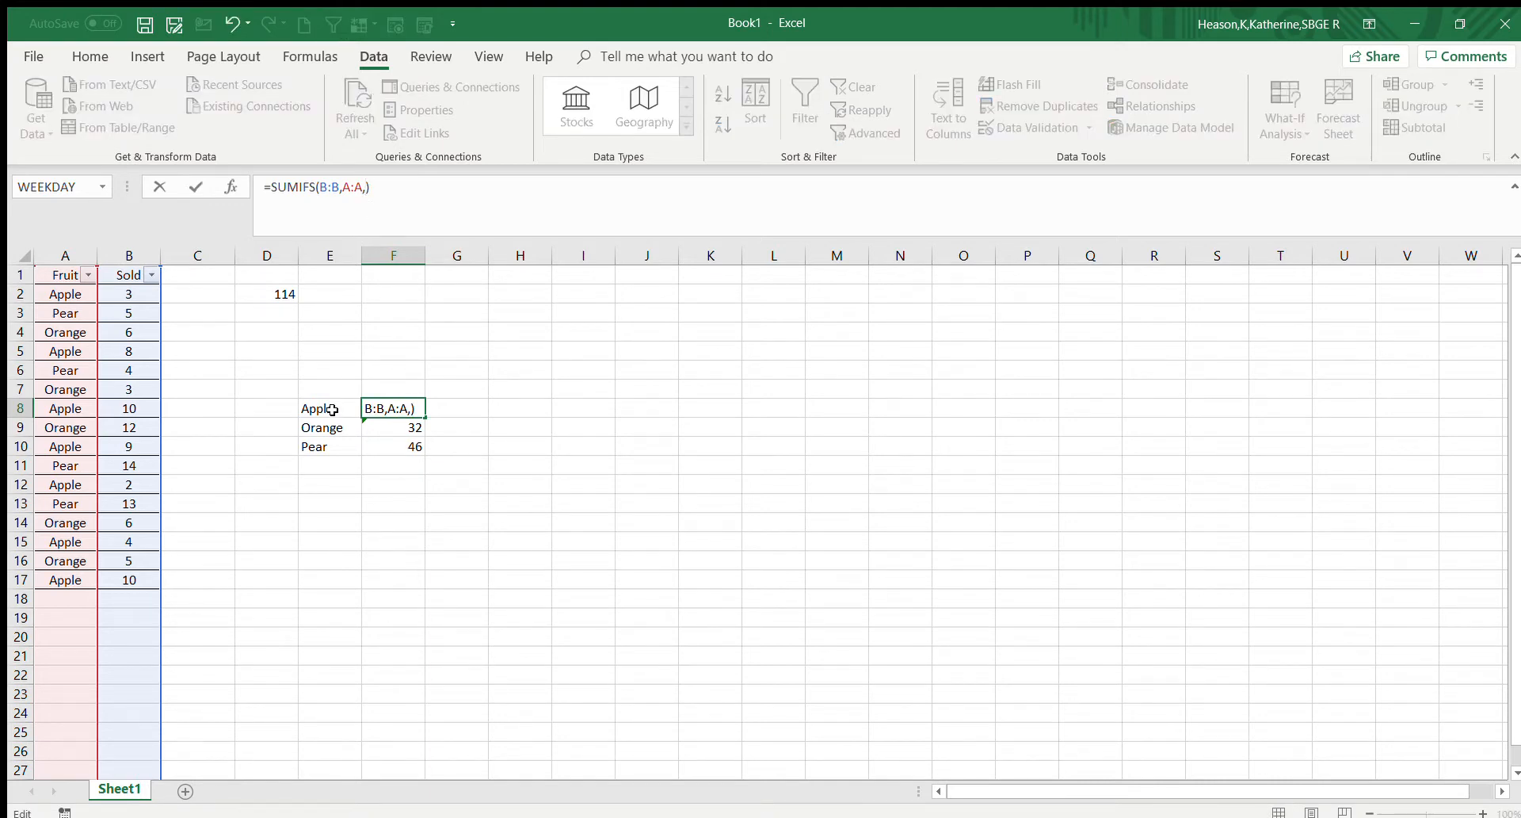
click(332, 409)
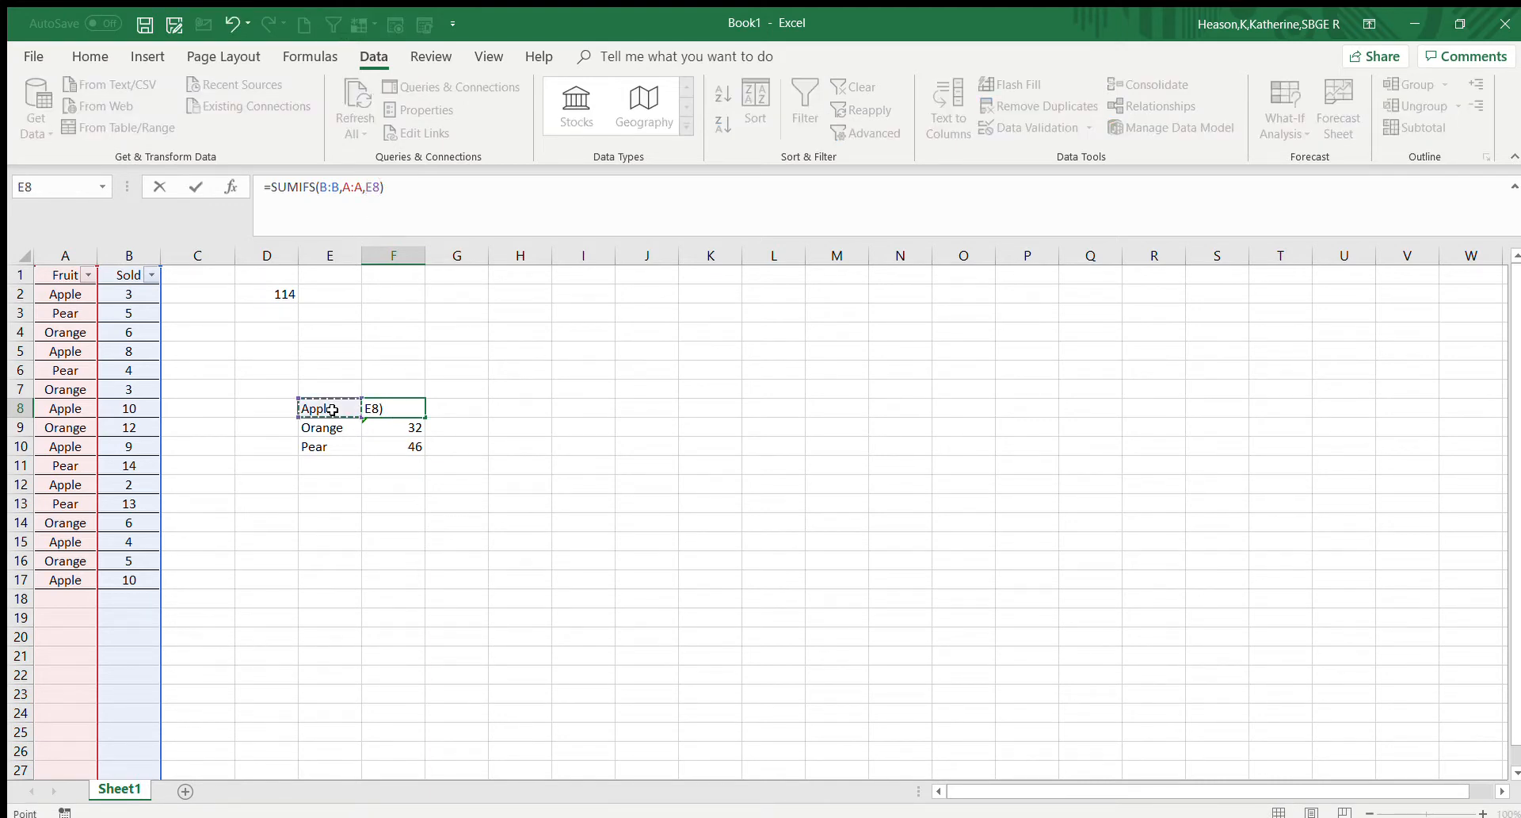
key(Return)
Copy the SUMIFS formula from F8 down to F10 for the Orange and Pear rows
click(419, 409)
drag(425, 418, 425, 451)
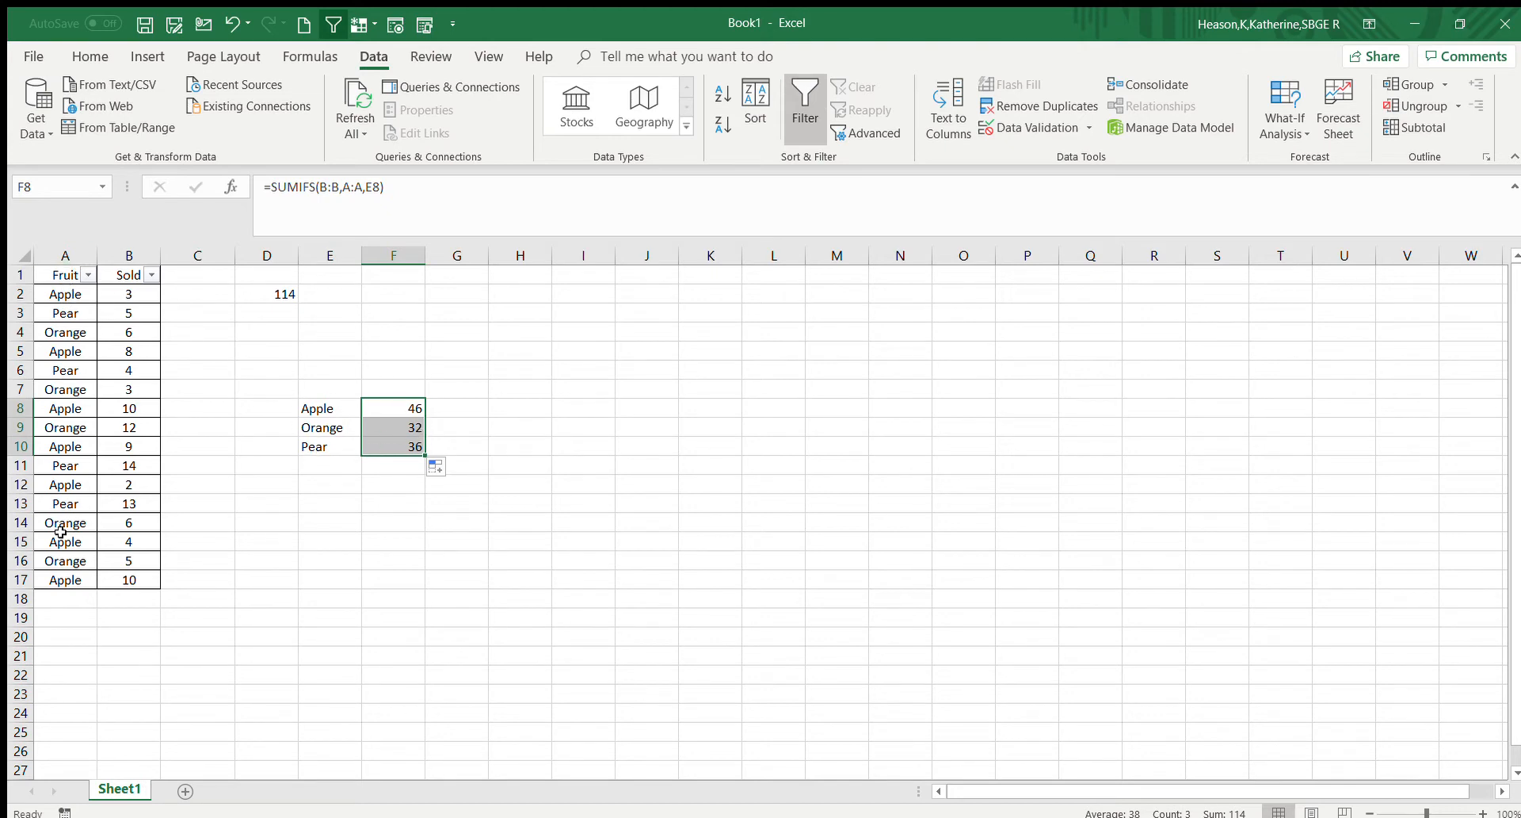
click(401, 366)
click(412, 408)
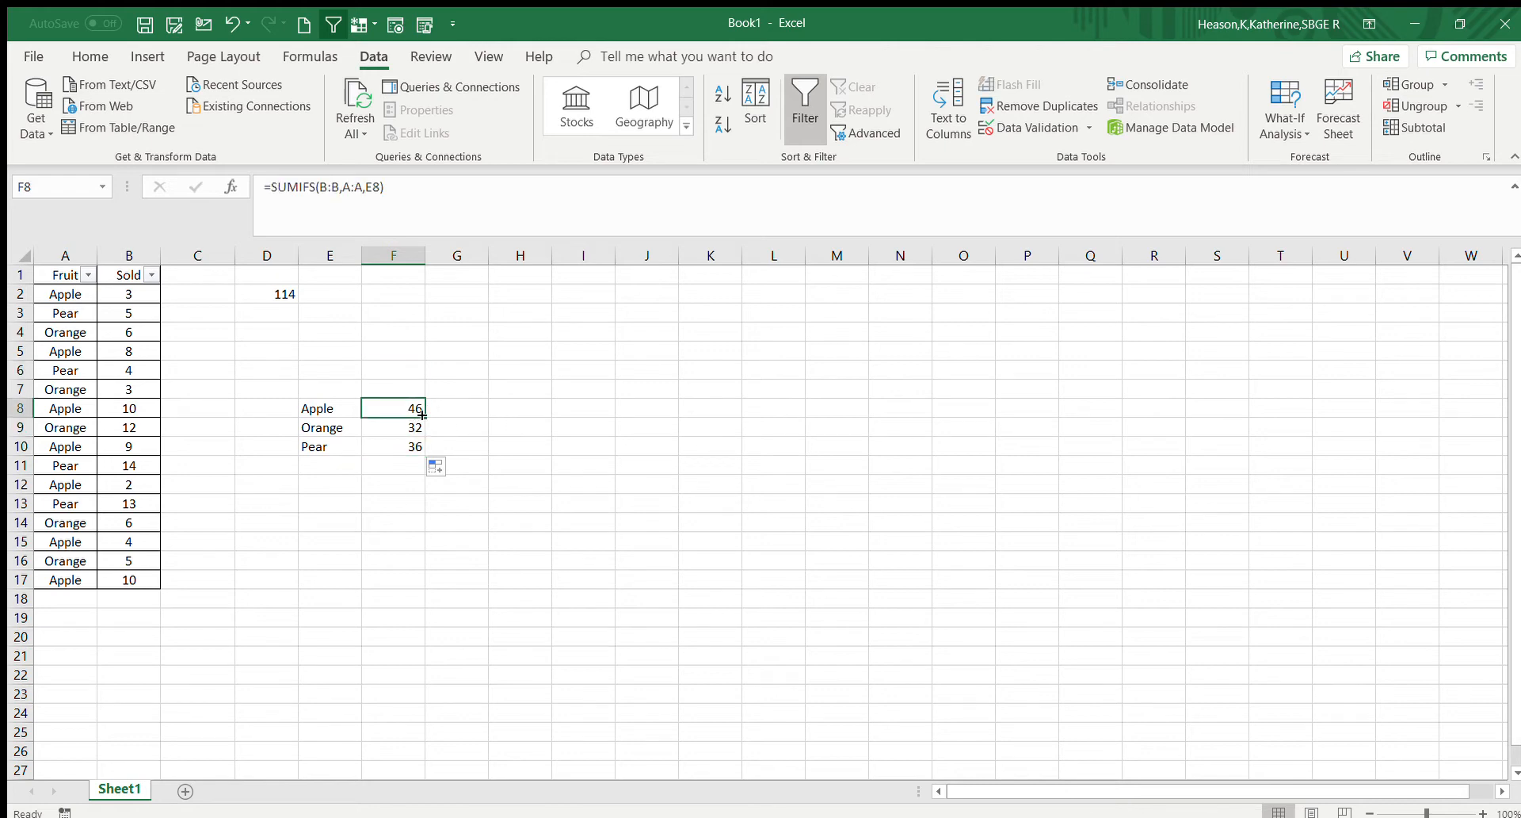